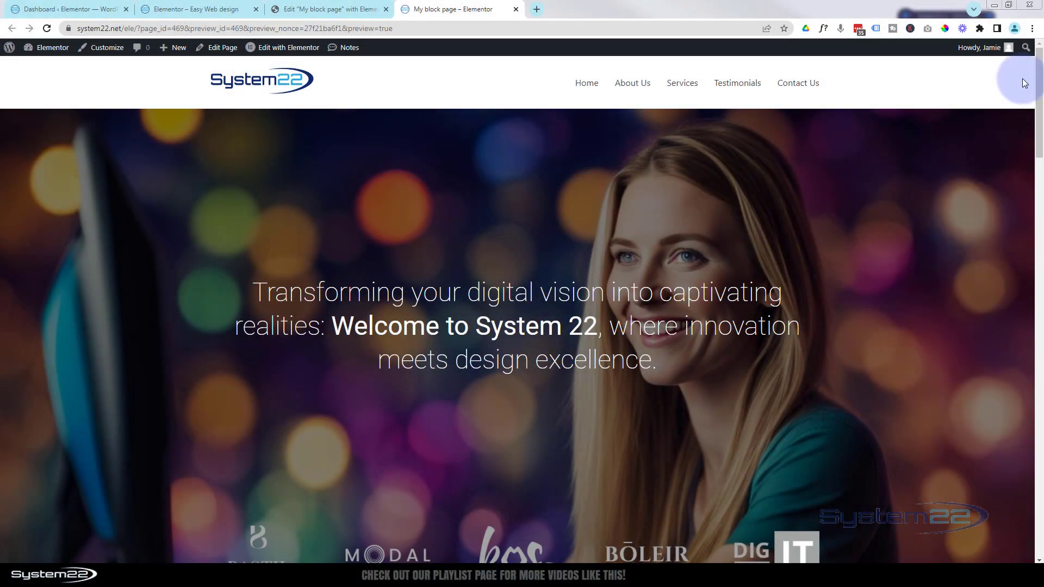
- Look through the previewed page from the hero down to the Contact form and back up
scroll(1040, 127, down, 1)
drag(1040, 127, 1000, 99)
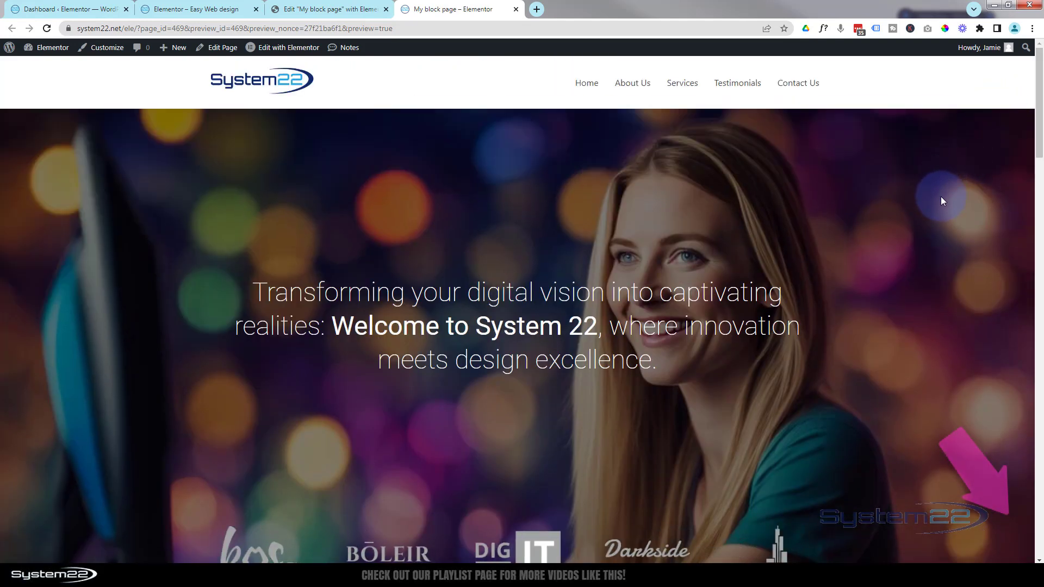
scroll(705, 197, down, 8)
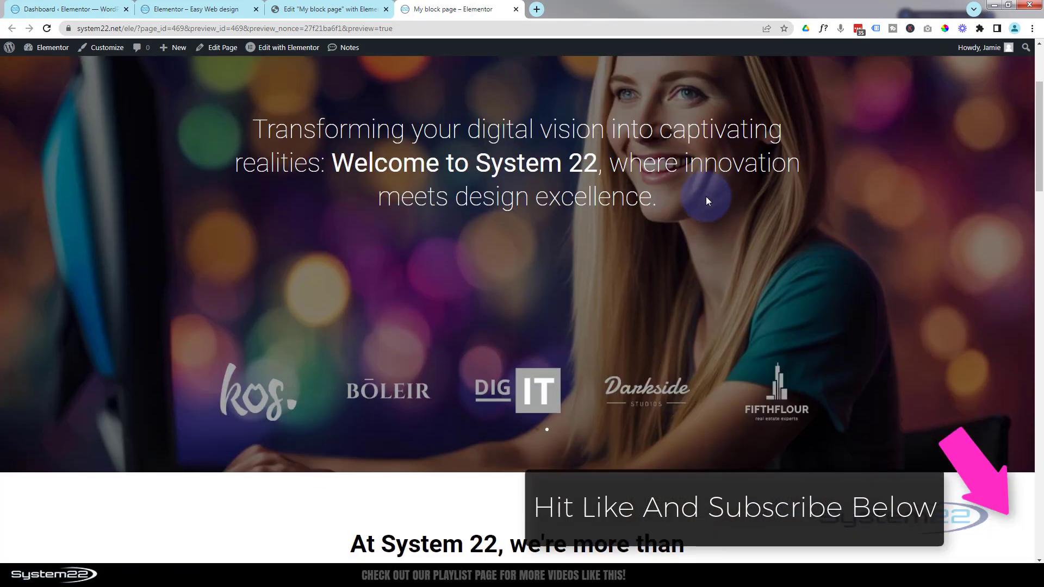
scroll(706, 198, down, 3)
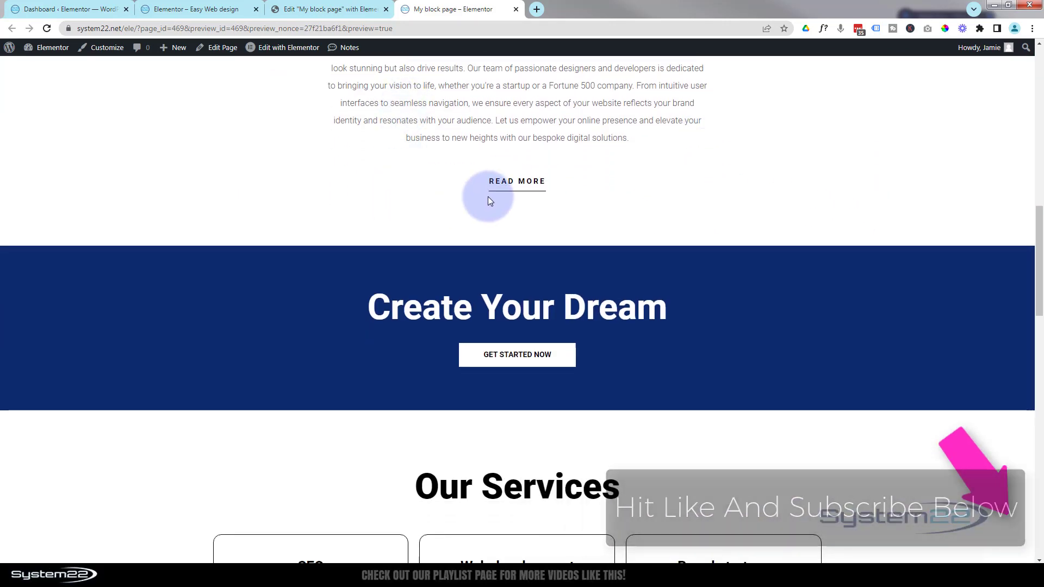
scroll(495, 190, down, 20)
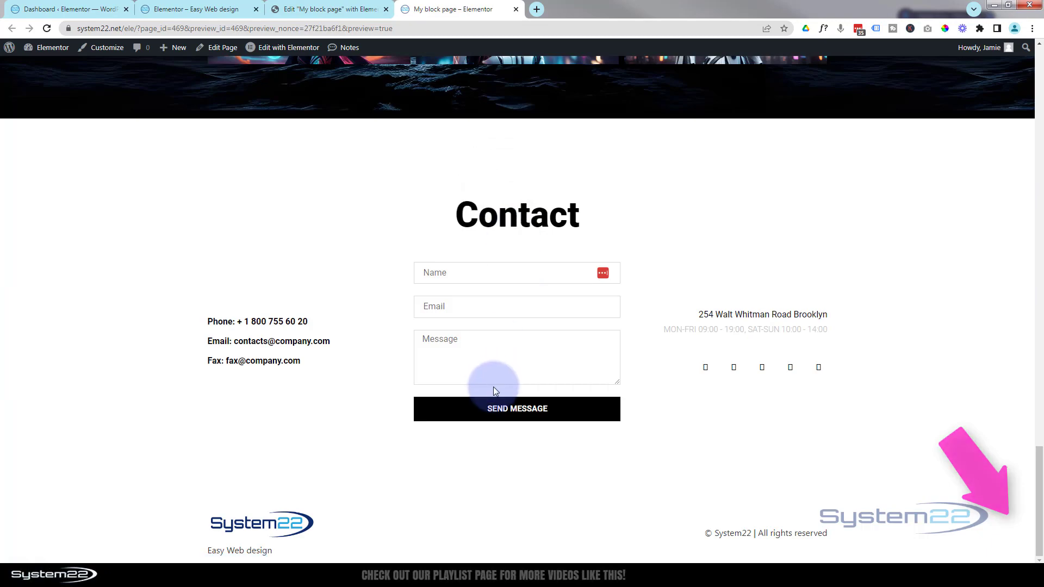
scroll(494, 351, up, 6)
scroll(493, 351, up, 12)
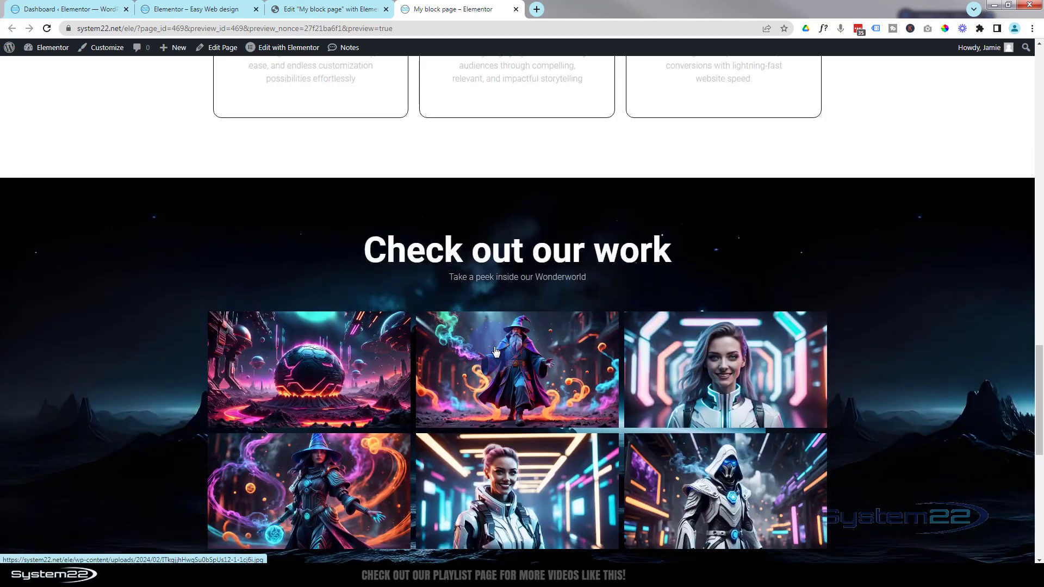
scroll(494, 350, up, 10)
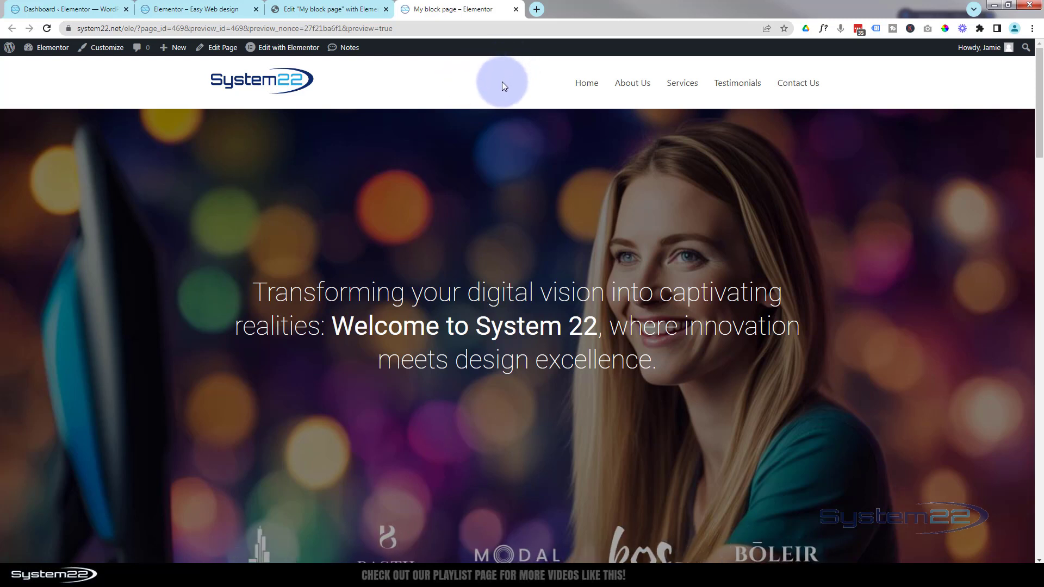
- In the Elementor editor of the block page, set the hero section's CSS ID to home
mouse_move(271, 53)
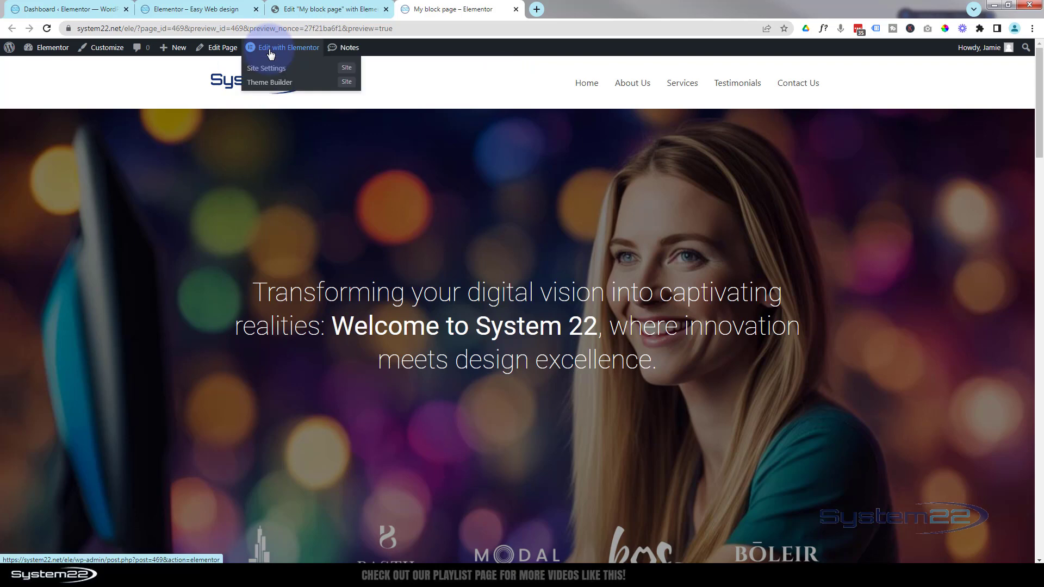
click(309, 11)
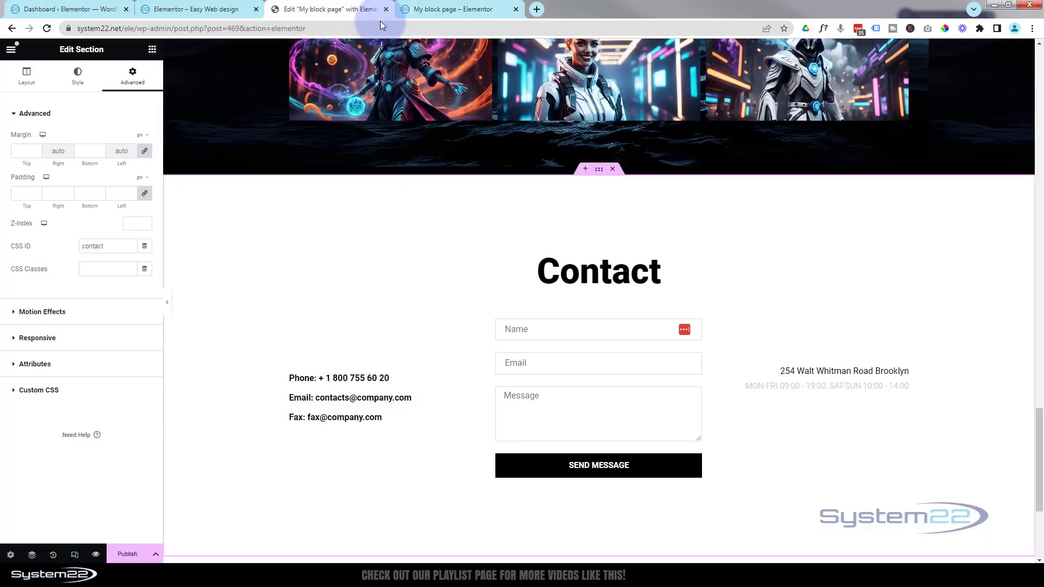
click(1038, 62)
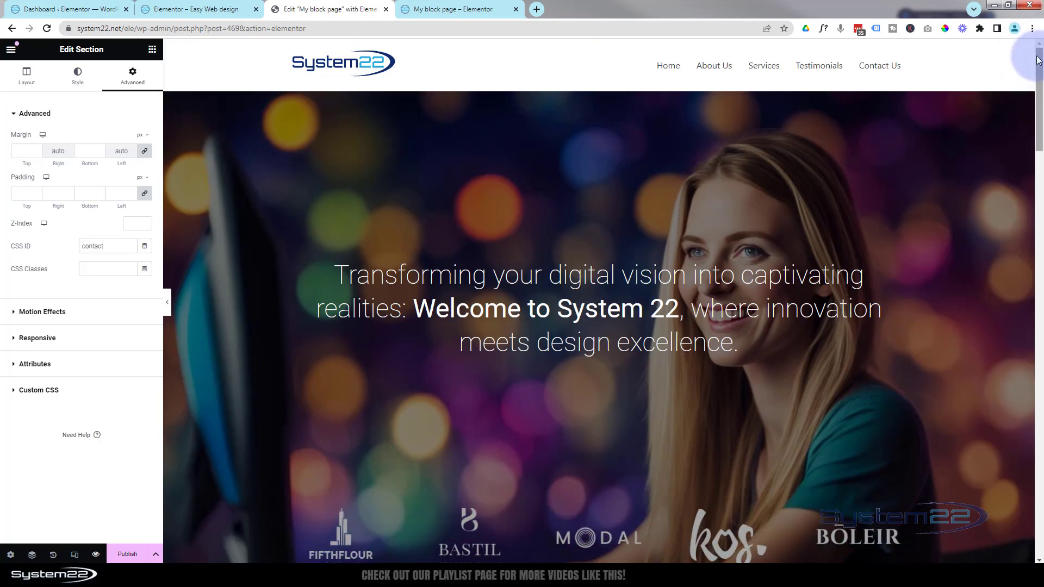
mouse_move(593, 146)
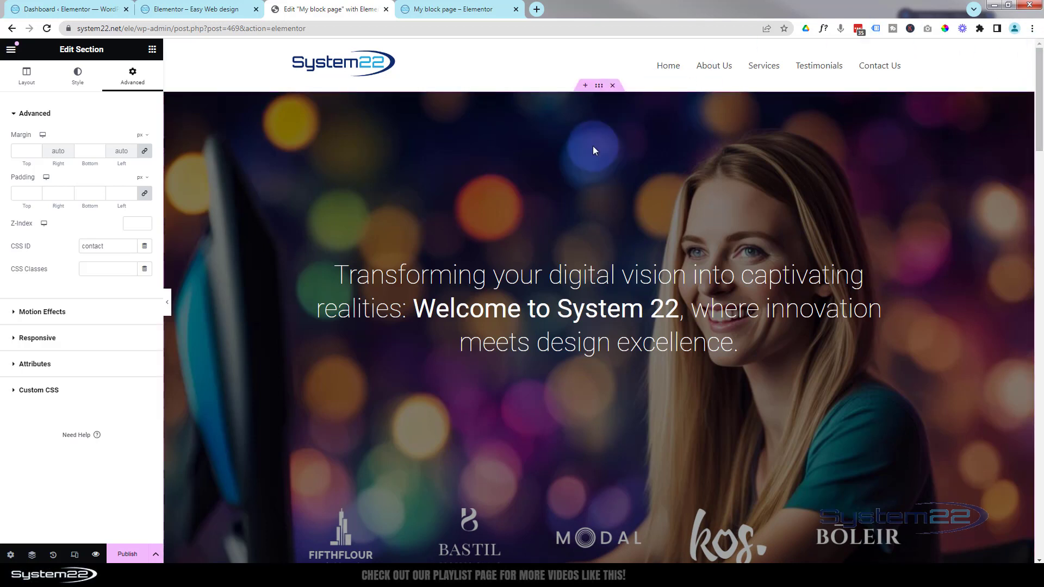
click(598, 87)
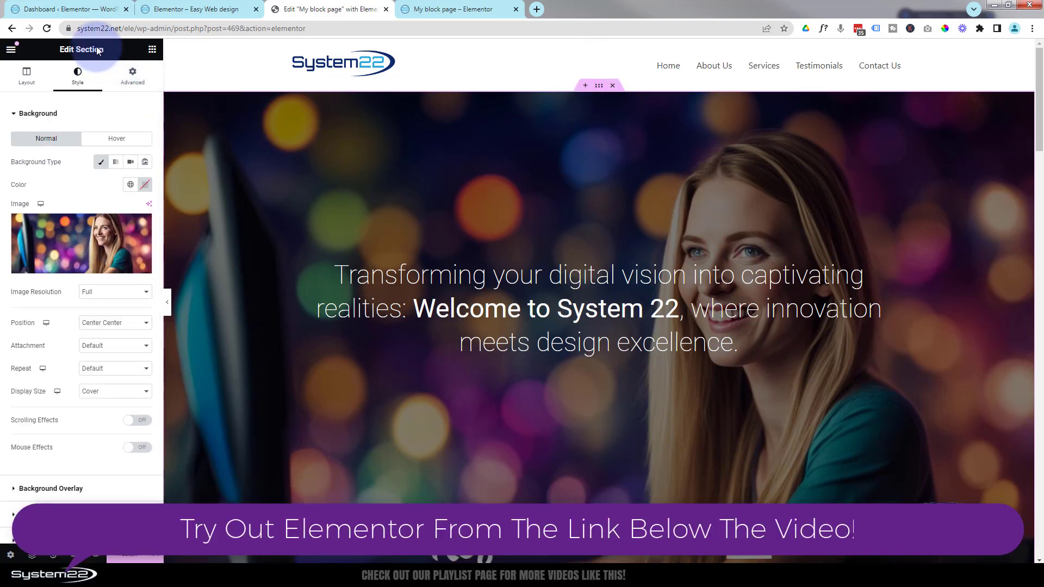
click(133, 76)
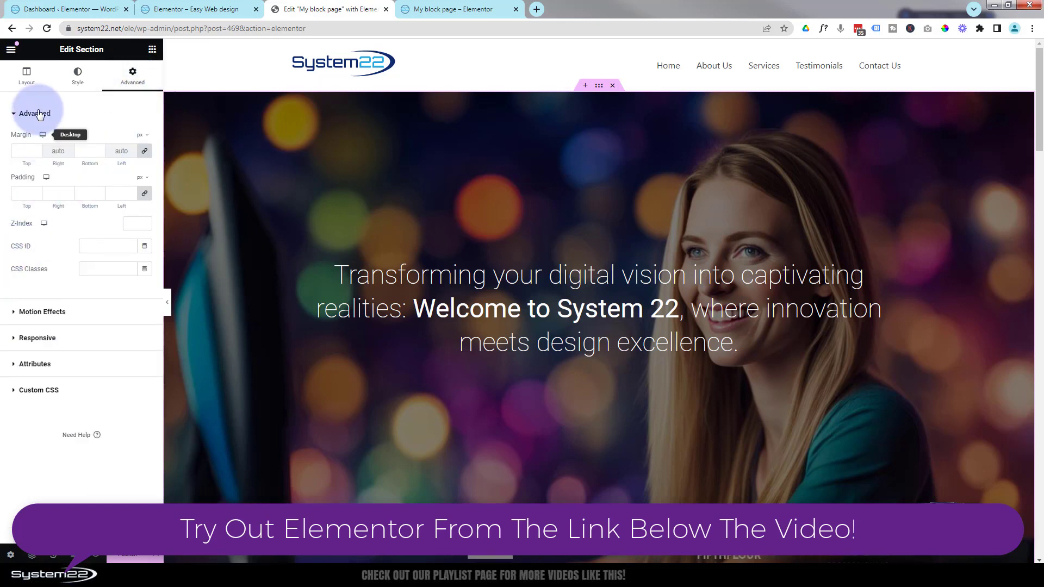
click(15, 115)
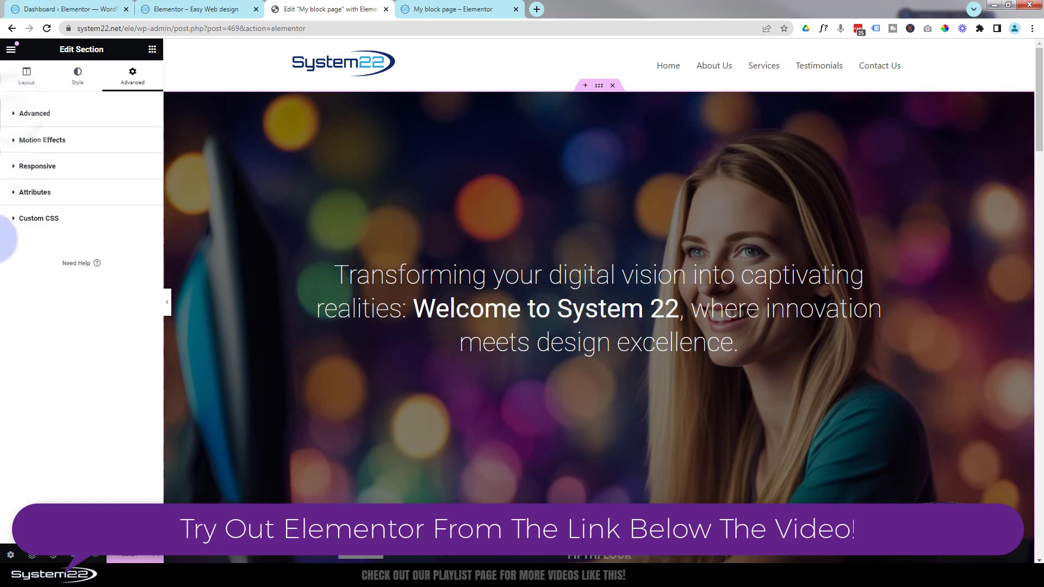
click(15, 115)
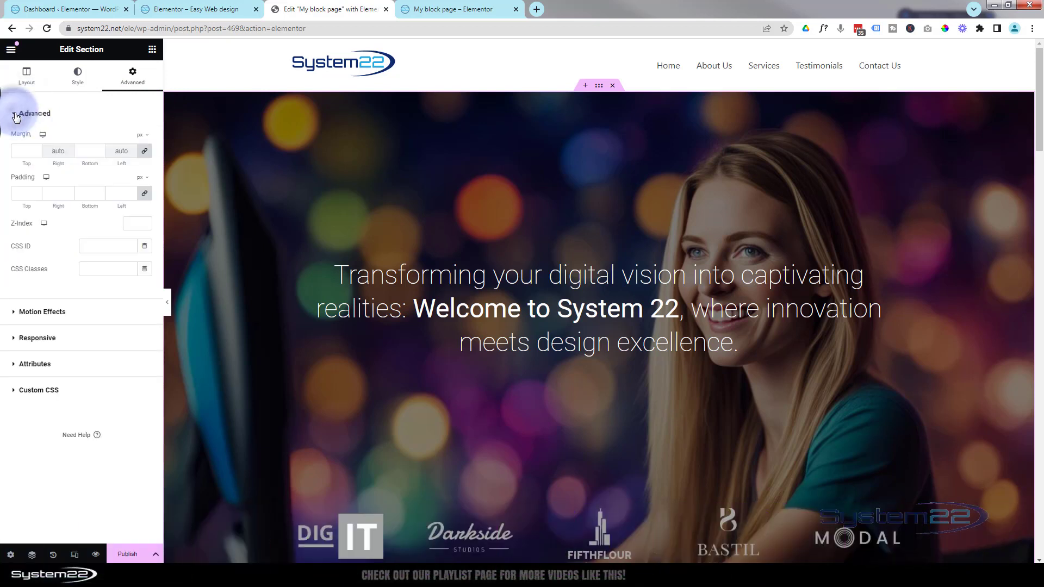
click(71, 251)
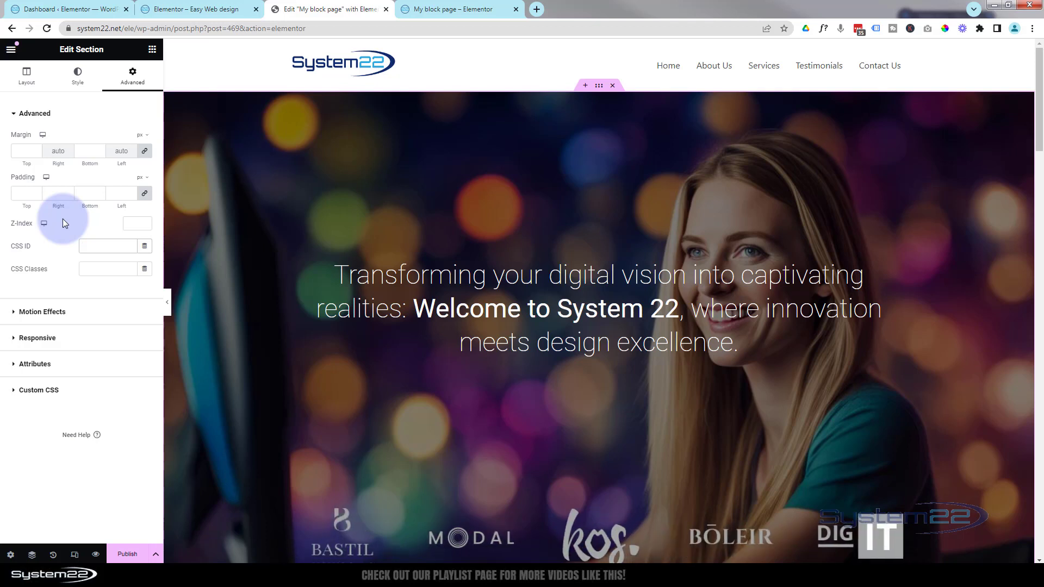
text(me)
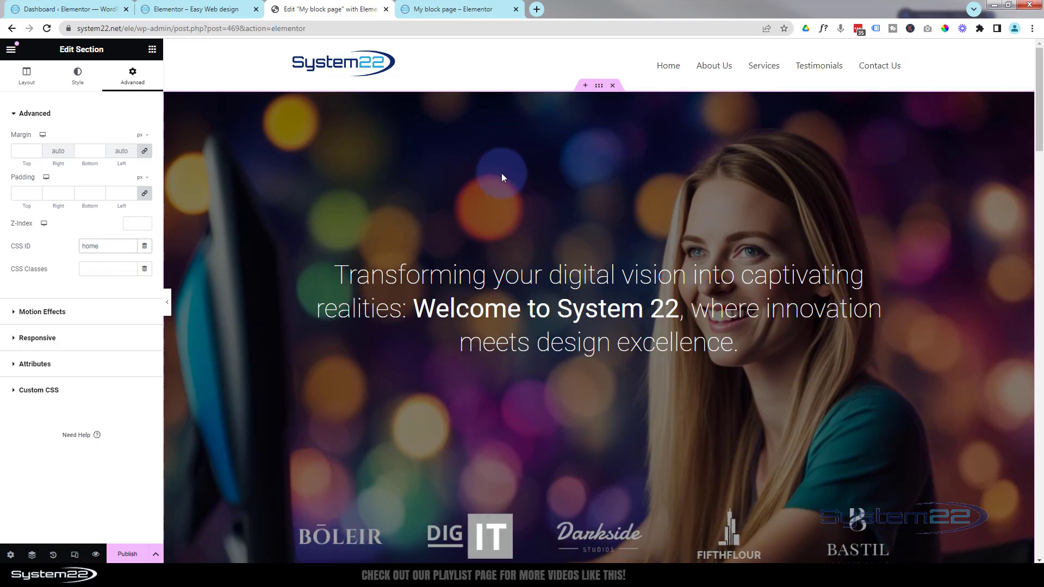
- Enter about as the CSS class of the "At System 22, we're more than just a web design company" section
scroll(497, 167, down, 8)
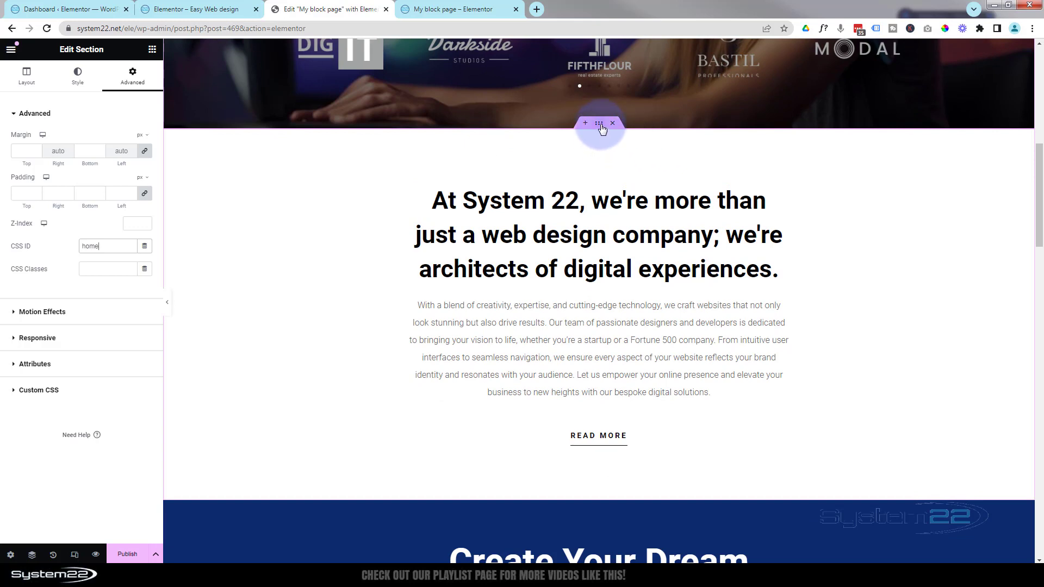
click(600, 124)
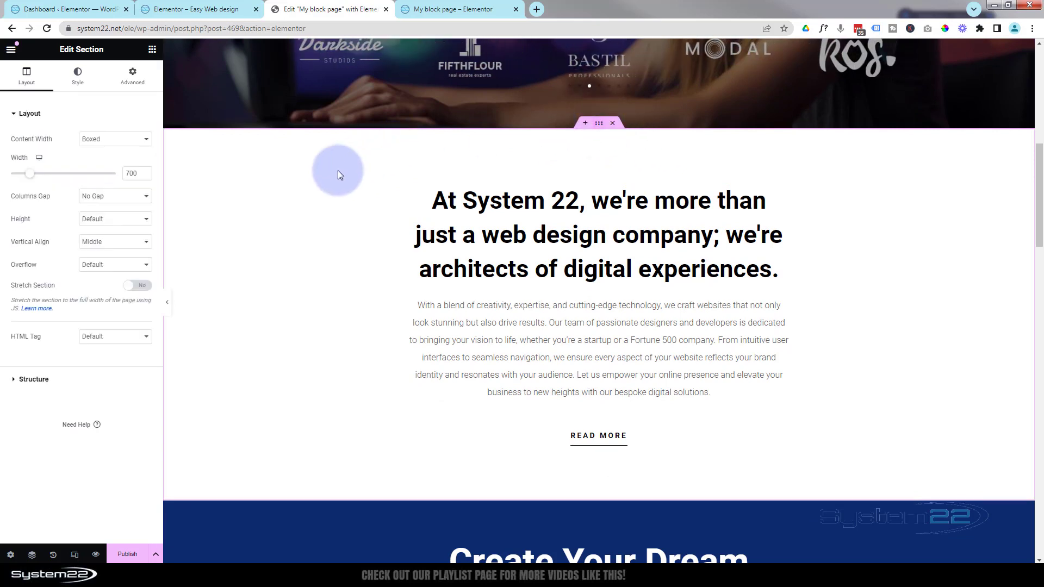
click(133, 76)
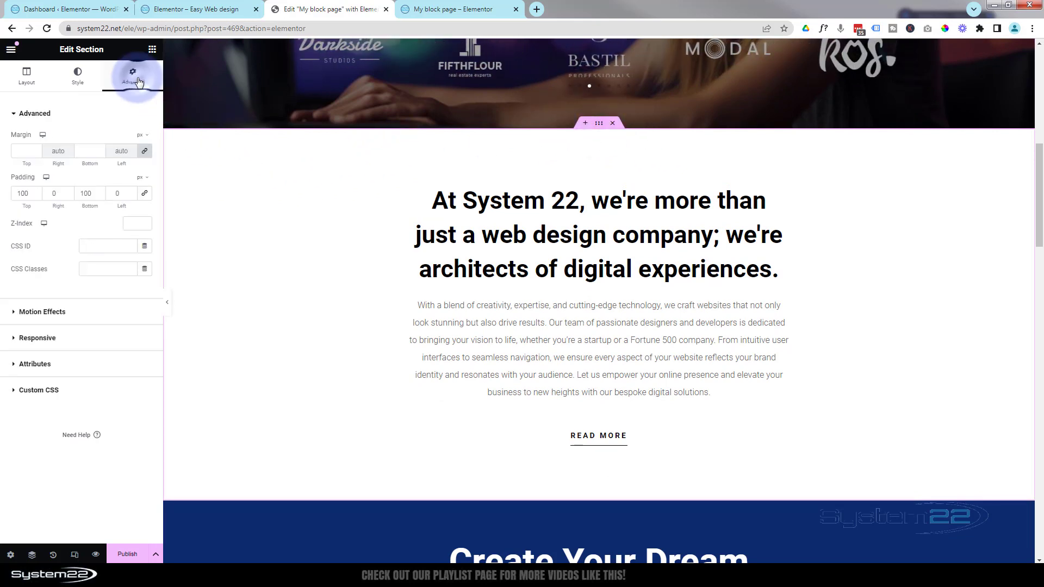
click(96, 268)
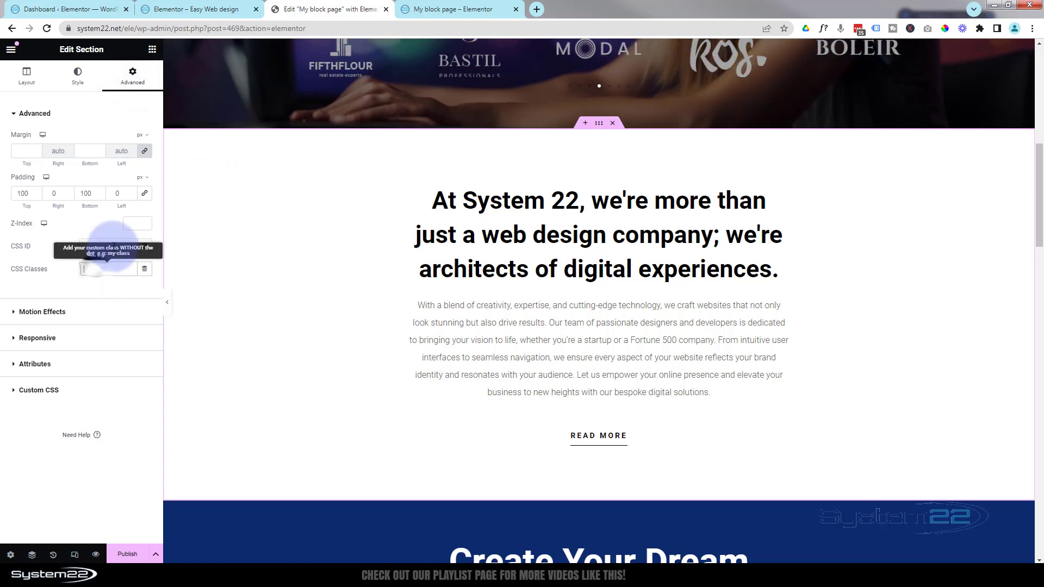
text(abou)
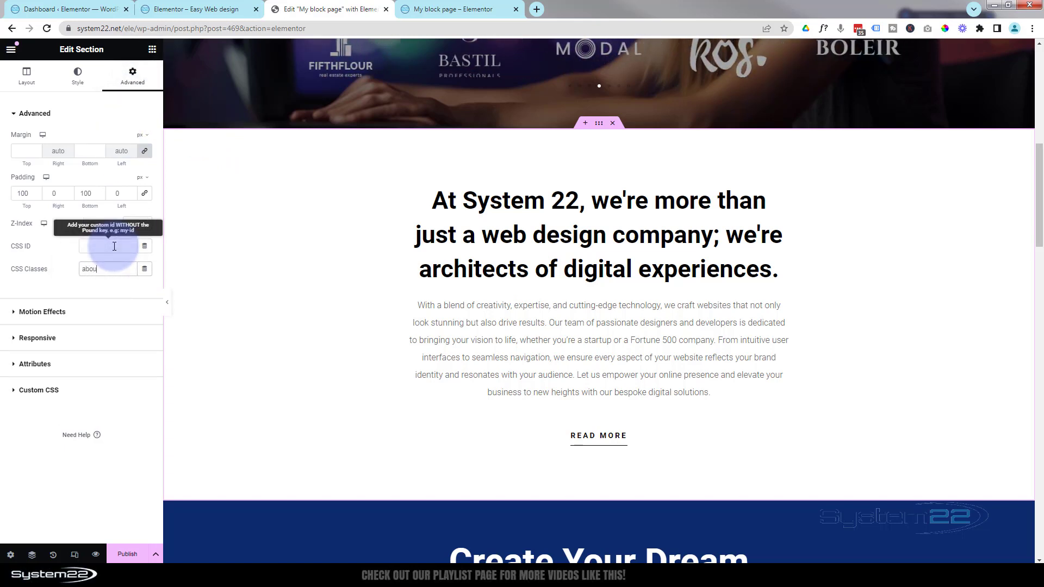
text(t)
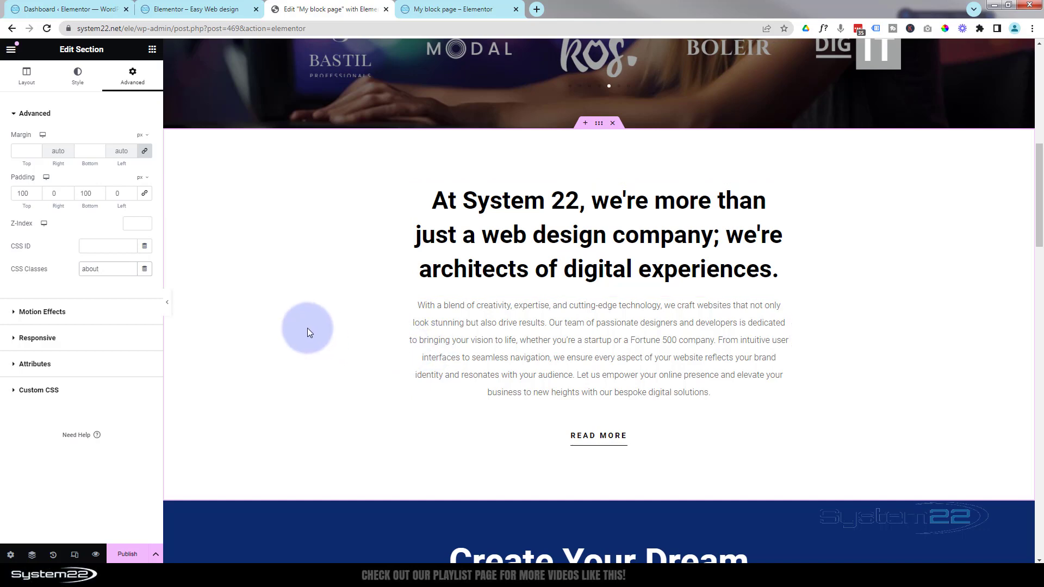
- Set the CSS ID of the Our Services section to services
scroll(308, 328, down, 7)
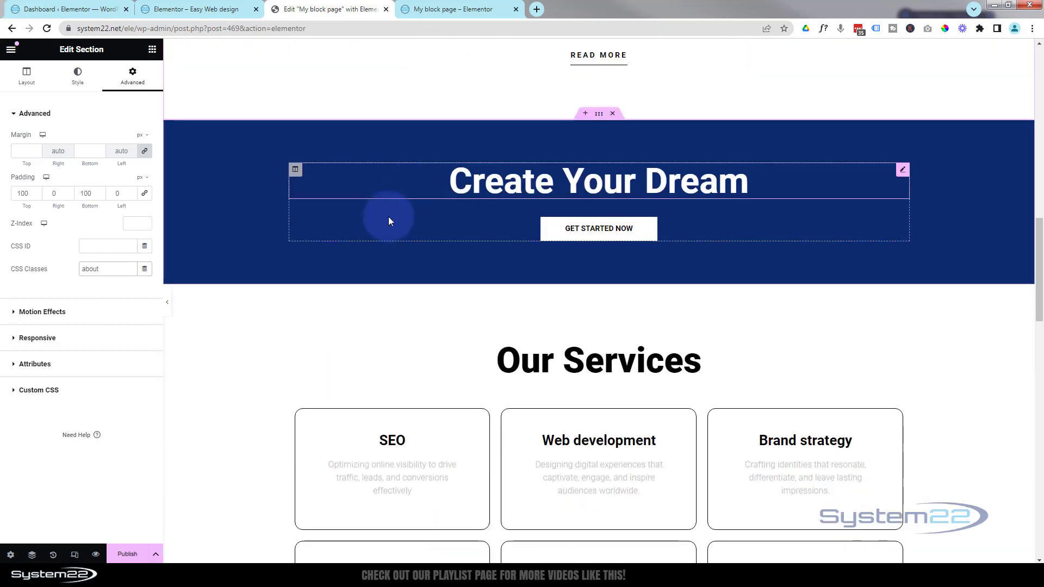
scroll(388, 219, down, 4)
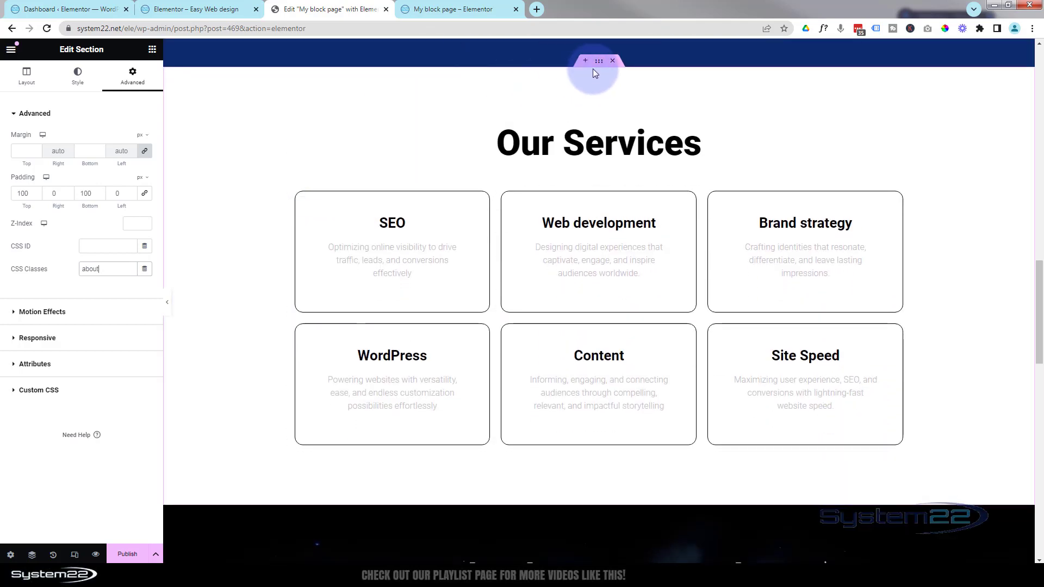
click(599, 62)
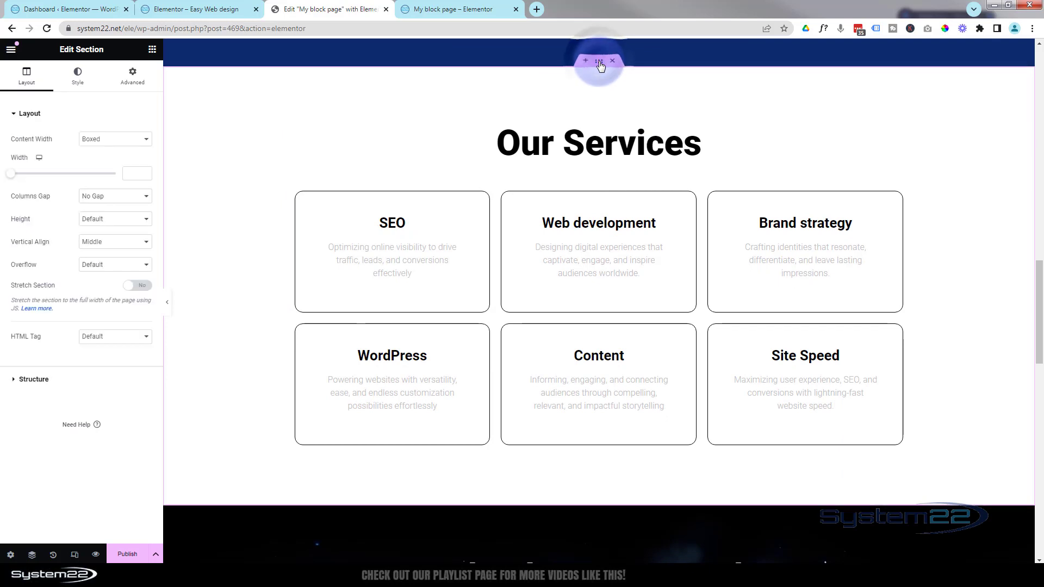
click(145, 83)
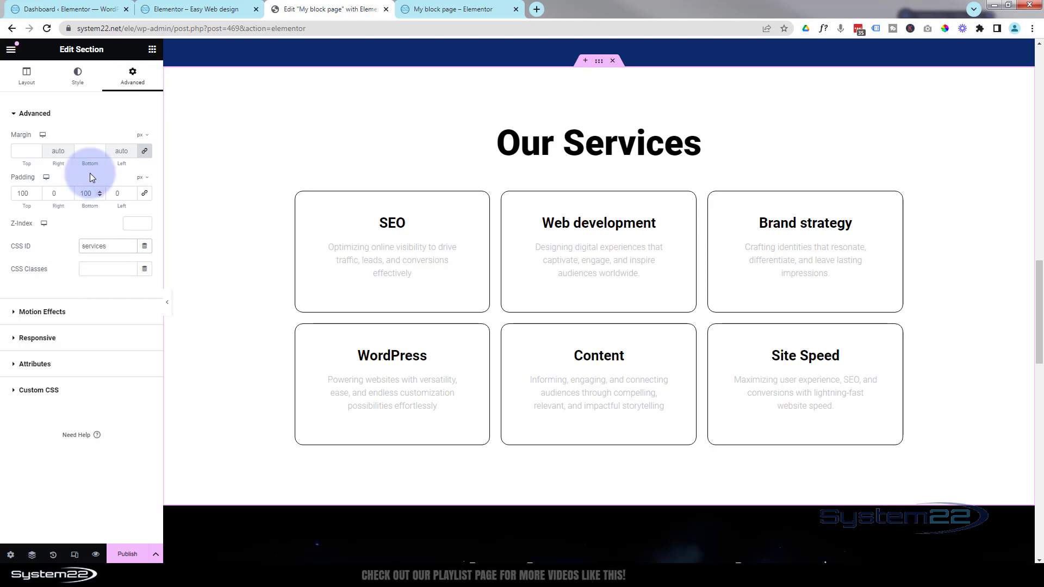
- Set the CSS ID of the "Check out our work" gallery section to port
scroll(347, 161, down, 7)
scroll(347, 161, down, 1)
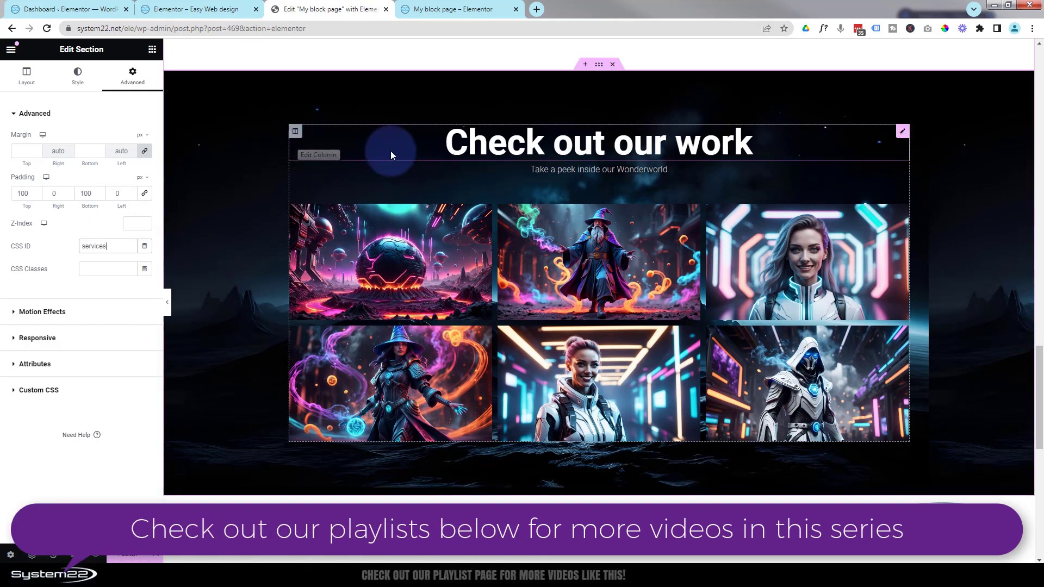
click(600, 66)
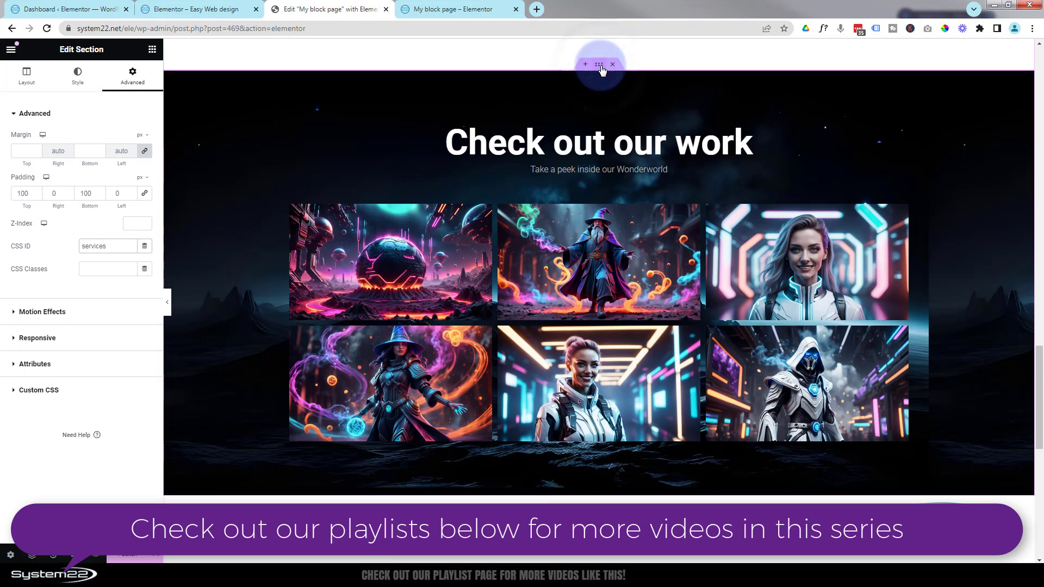
click(132, 77)
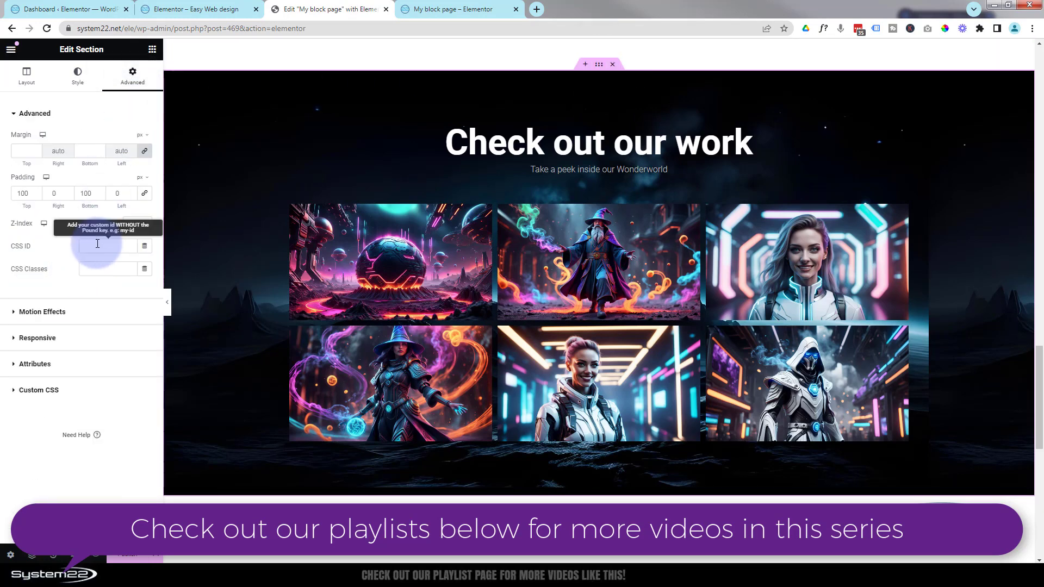
text(p)
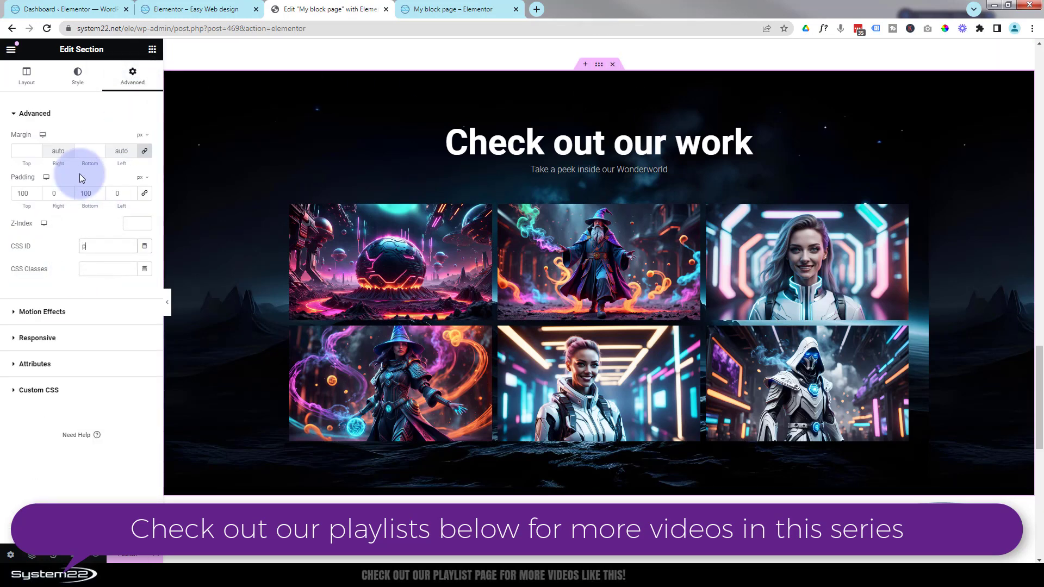
text(ort)
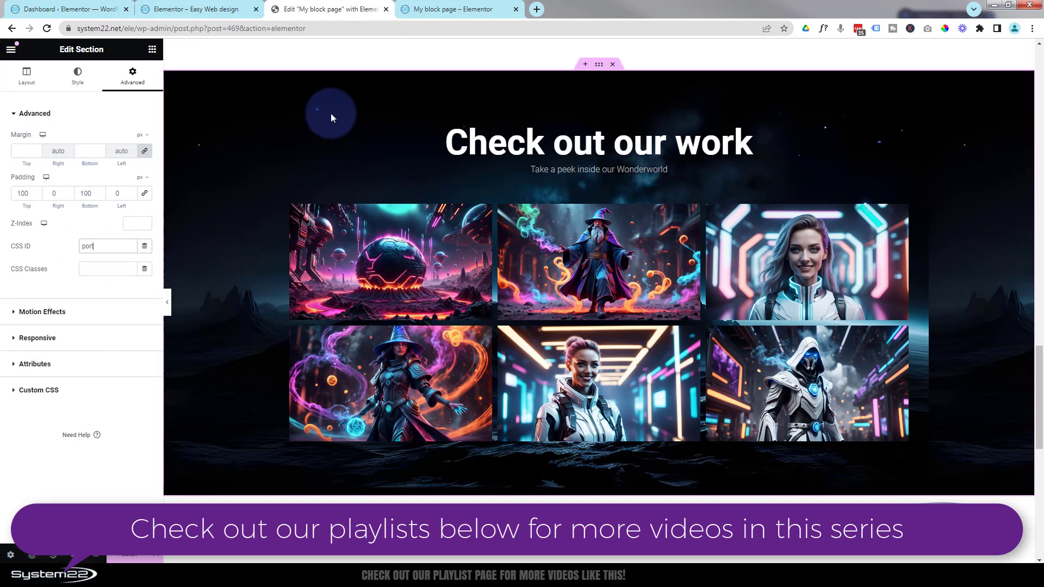
- Check the CSS ID assigned to the Contact section in its advanced settings
scroll(496, 156, down, 7)
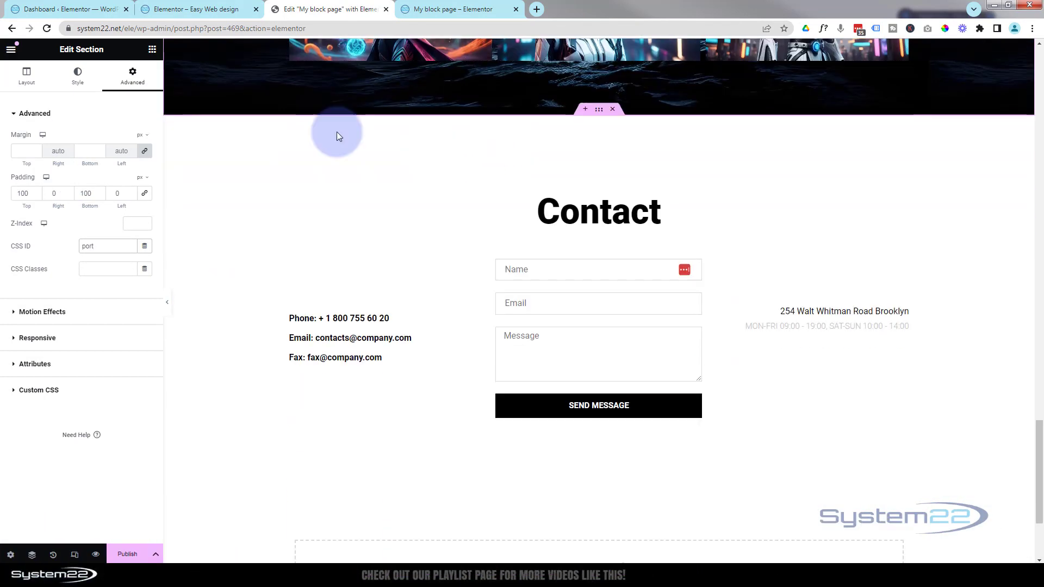
click(599, 110)
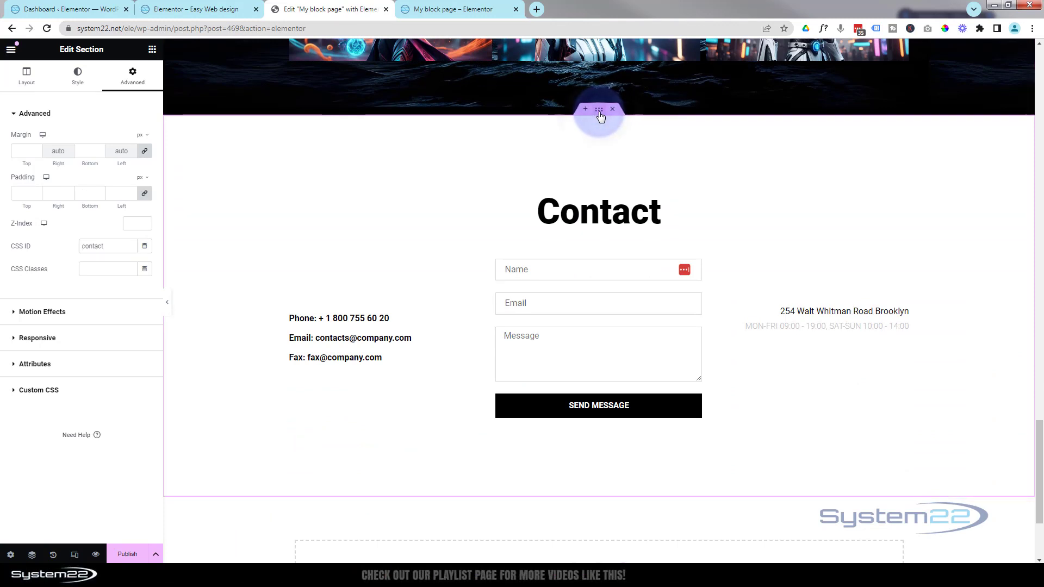
click(129, 83)
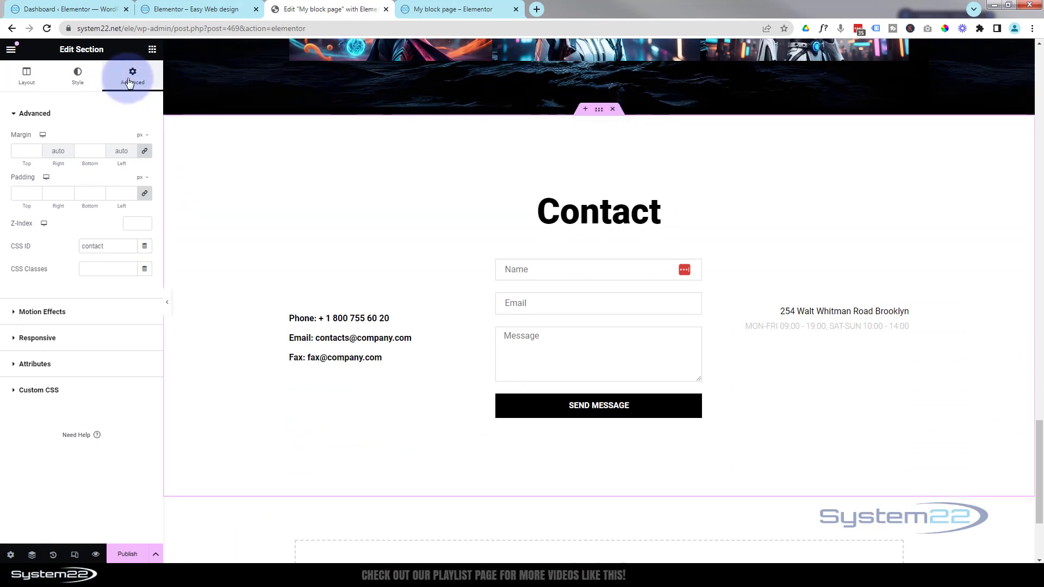
double_click(106, 246)
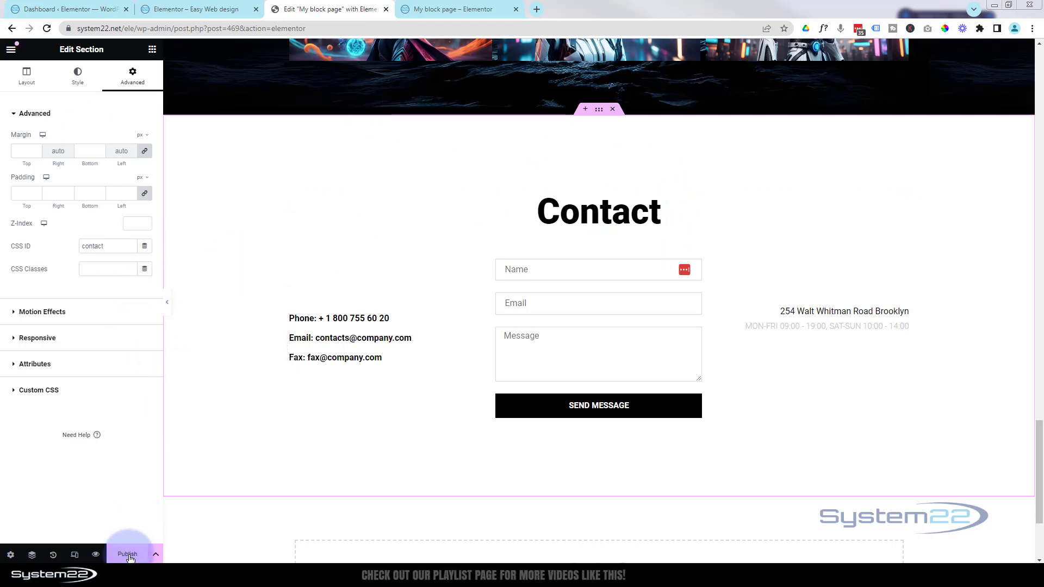
- Save the block page as a draft in the Elementor editor
click(157, 558)
click(55, 505)
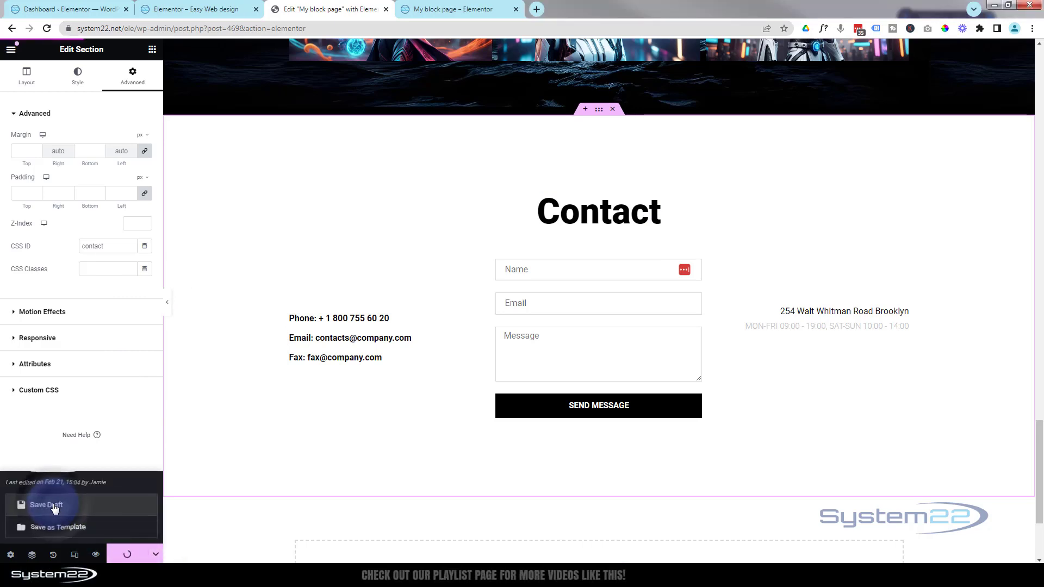
- Switch to the WordPress dashboard and create a new site menu named One page
click(60, 8)
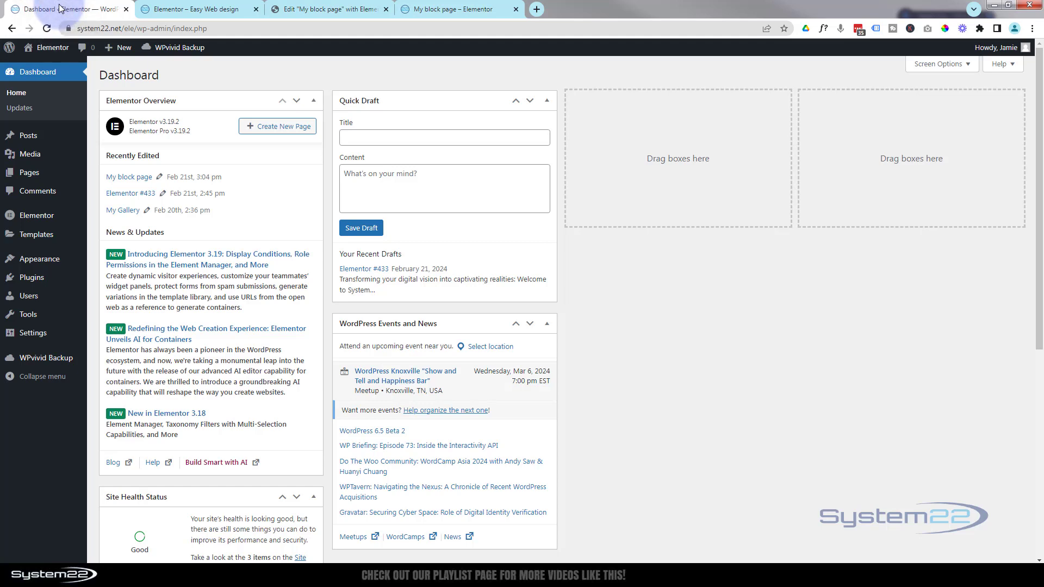
click(46, 228)
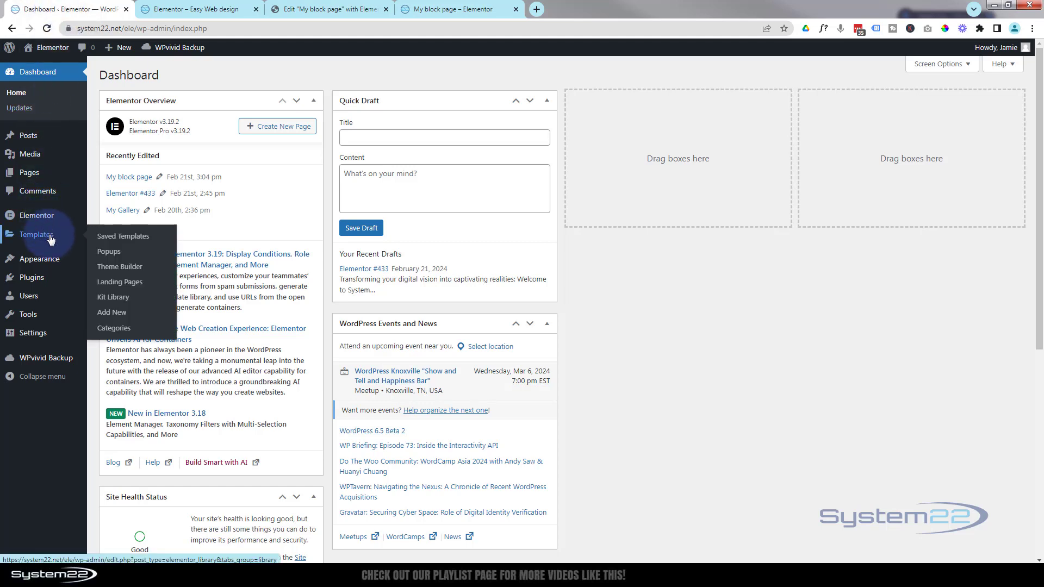
mouse_move(55, 263)
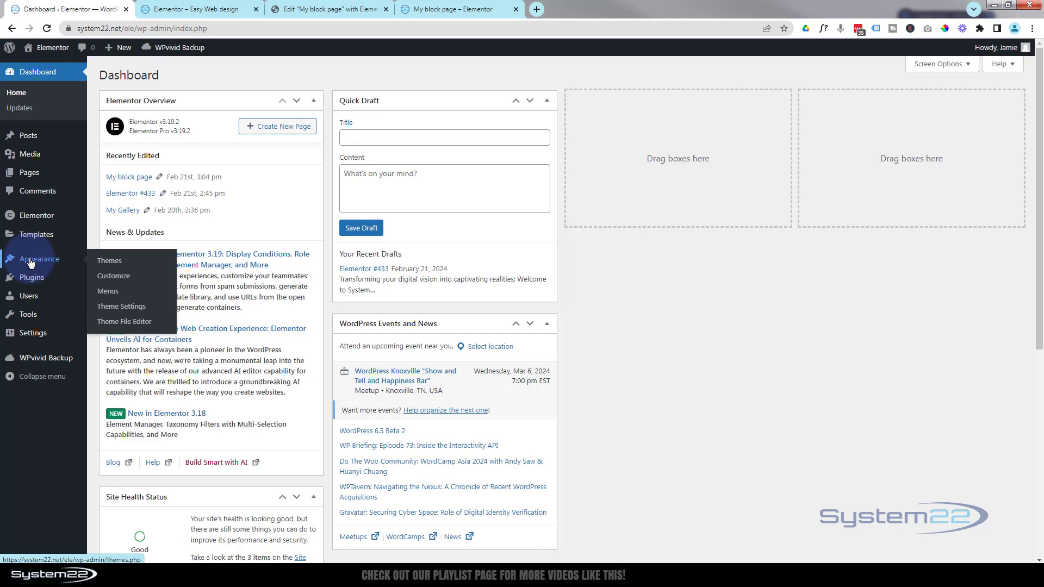
click(107, 294)
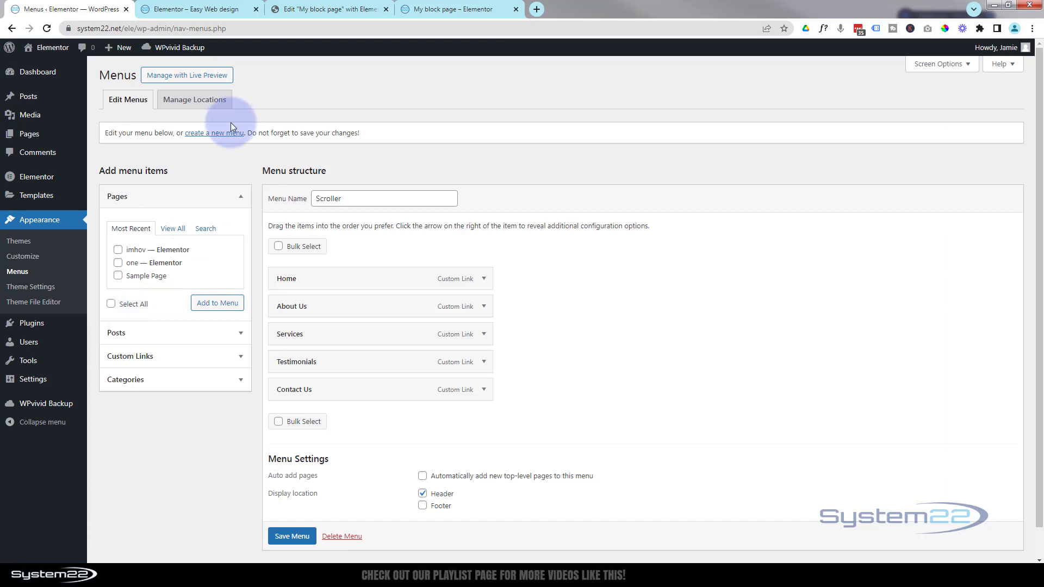
click(217, 134)
click(326, 197)
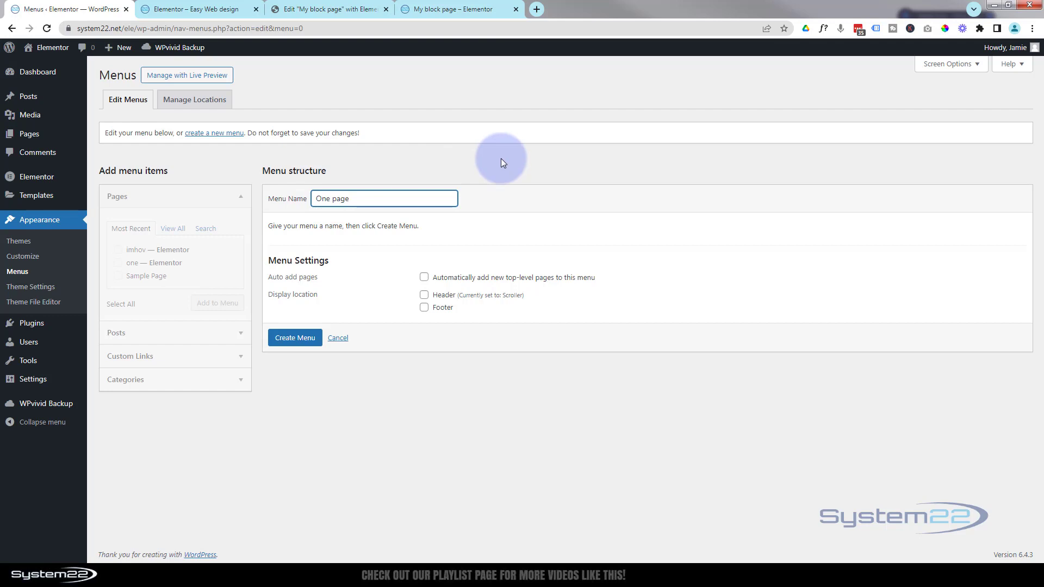
click(293, 338)
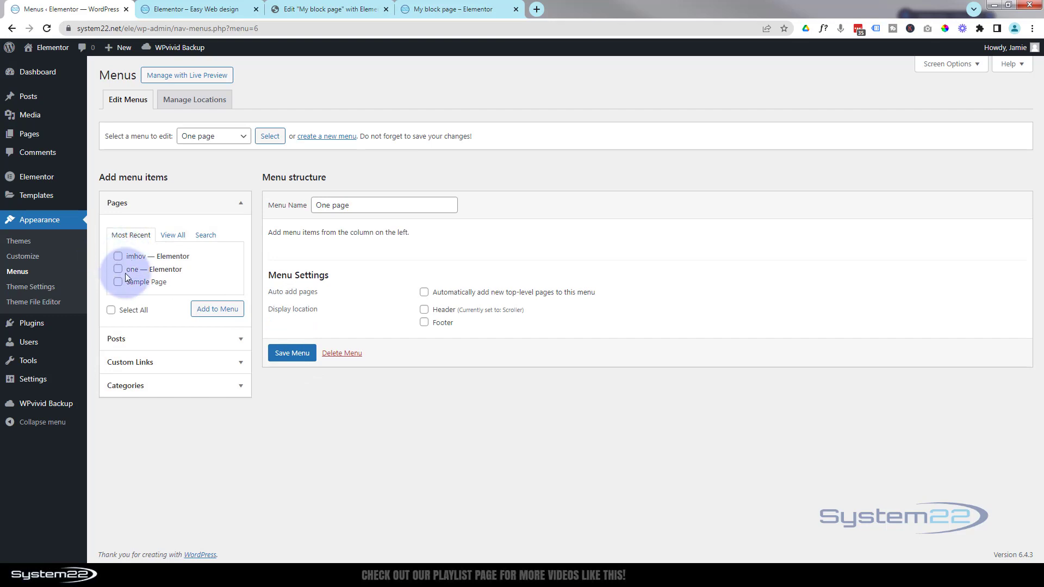
- Add a custom link with the URL #home and the link text Home to the One page menu
click(241, 207)
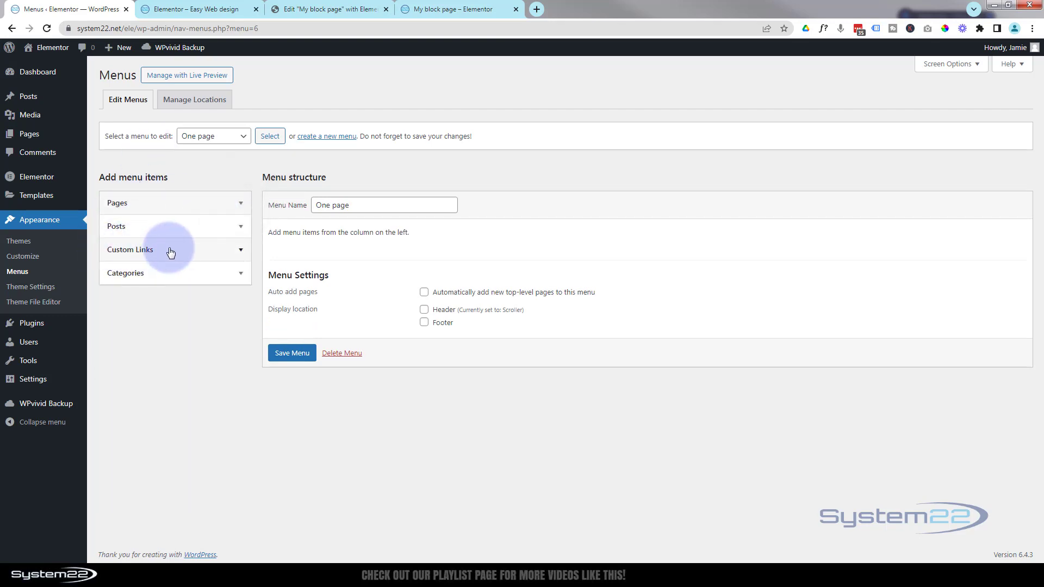
click(239, 253)
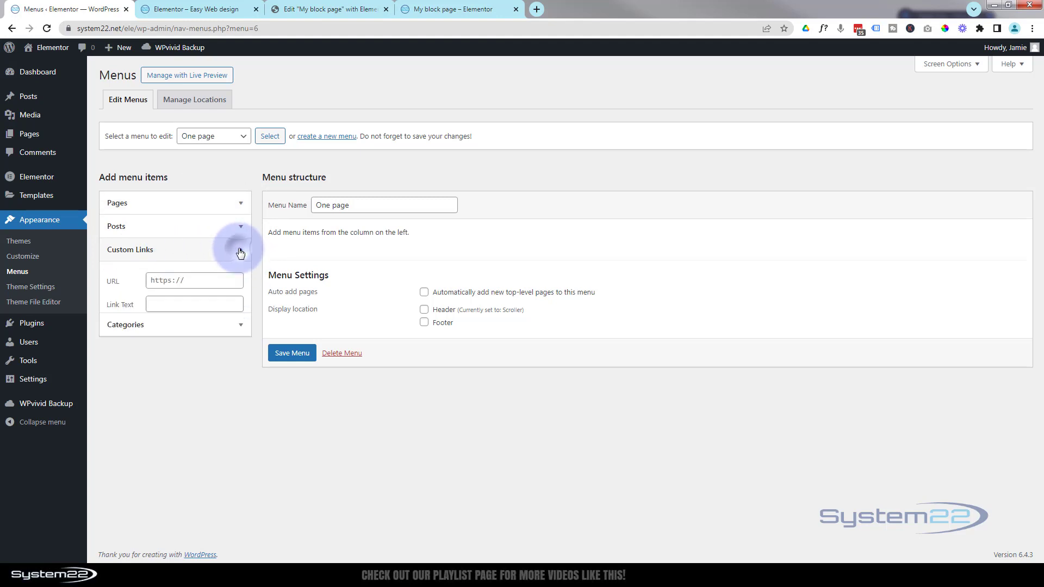
click(163, 283)
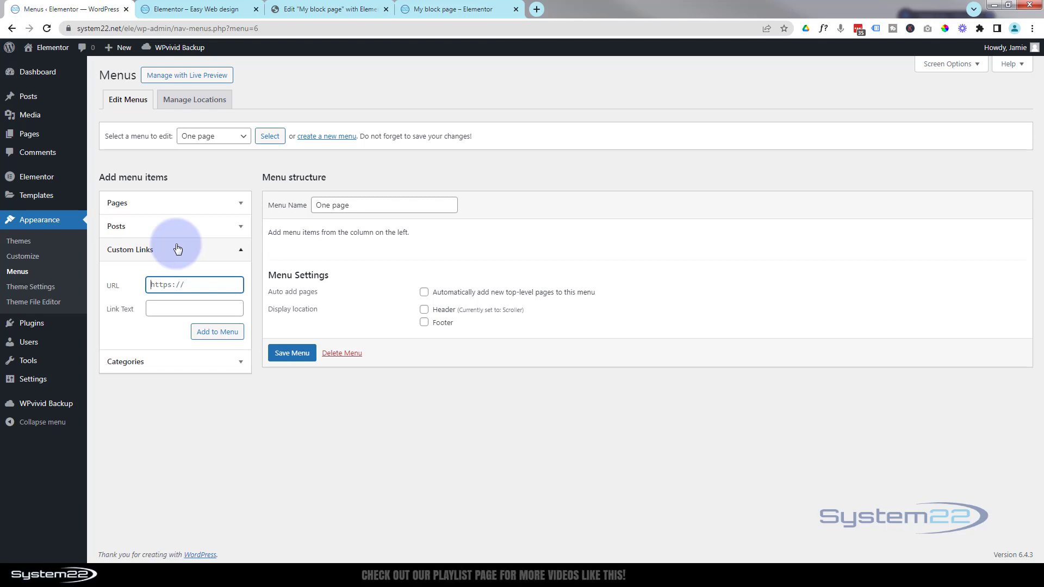
text(#home)
click(168, 309)
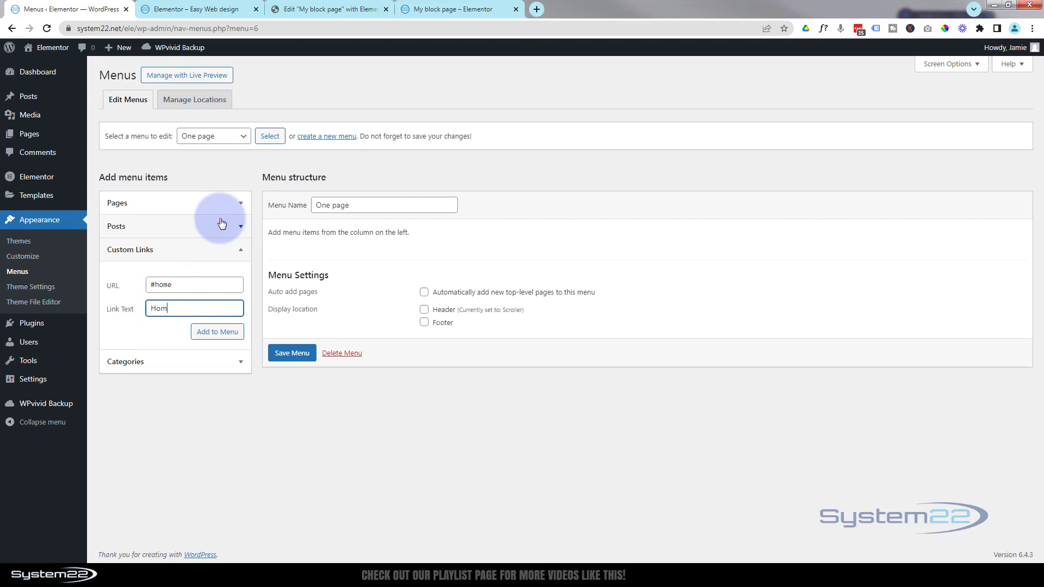
click(218, 333)
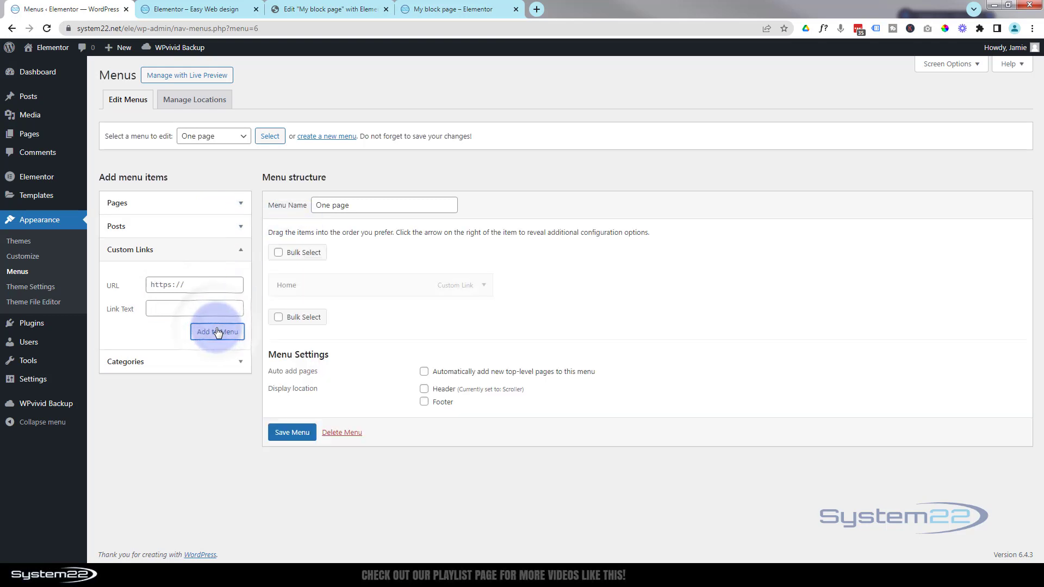
- Add a custom link with the URL #about and the link text About us to the menu
click(188, 284)
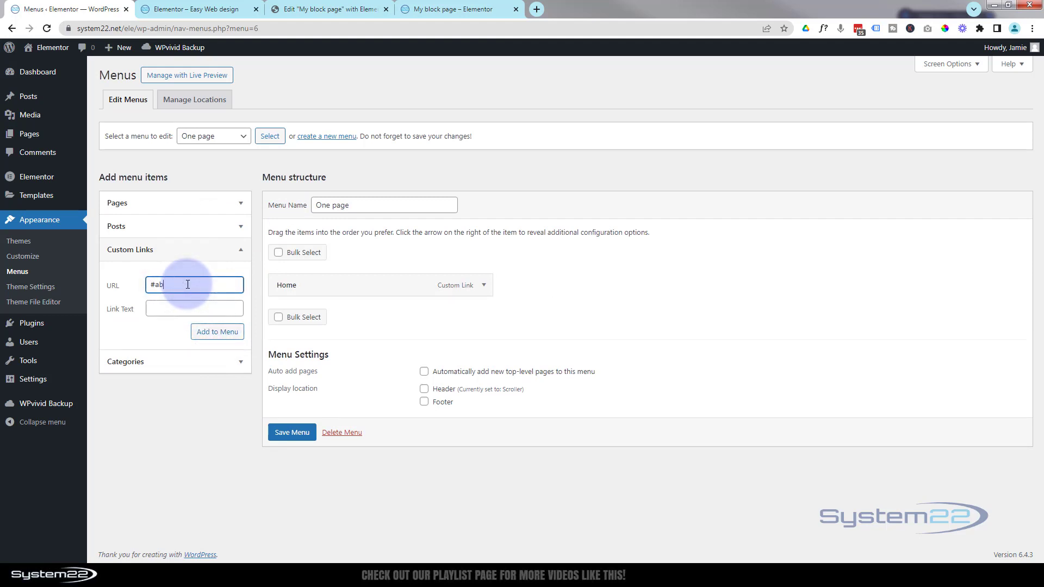
click(171, 306)
text(Ab)
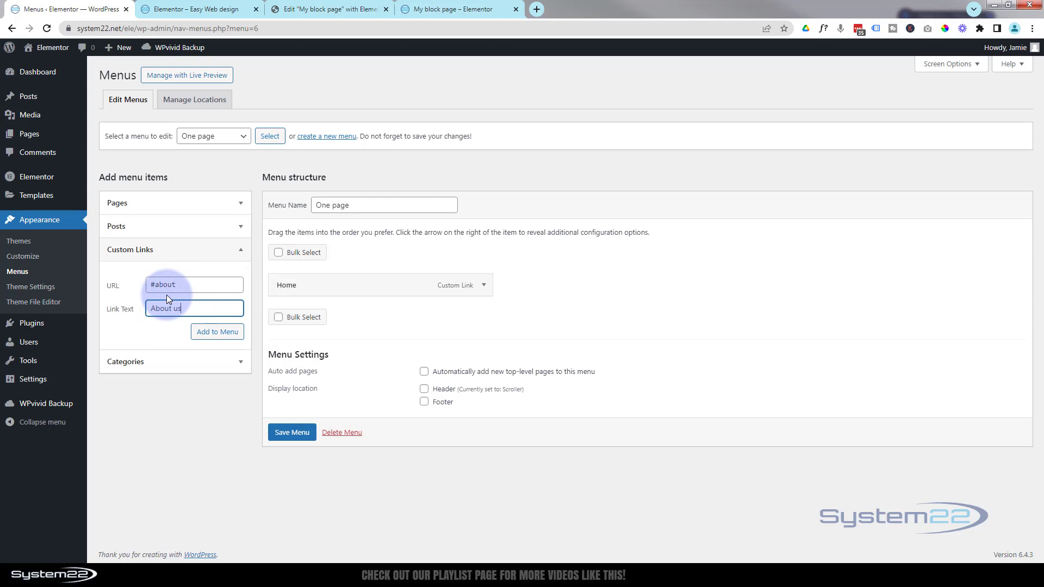
text(out us)
click(231, 334)
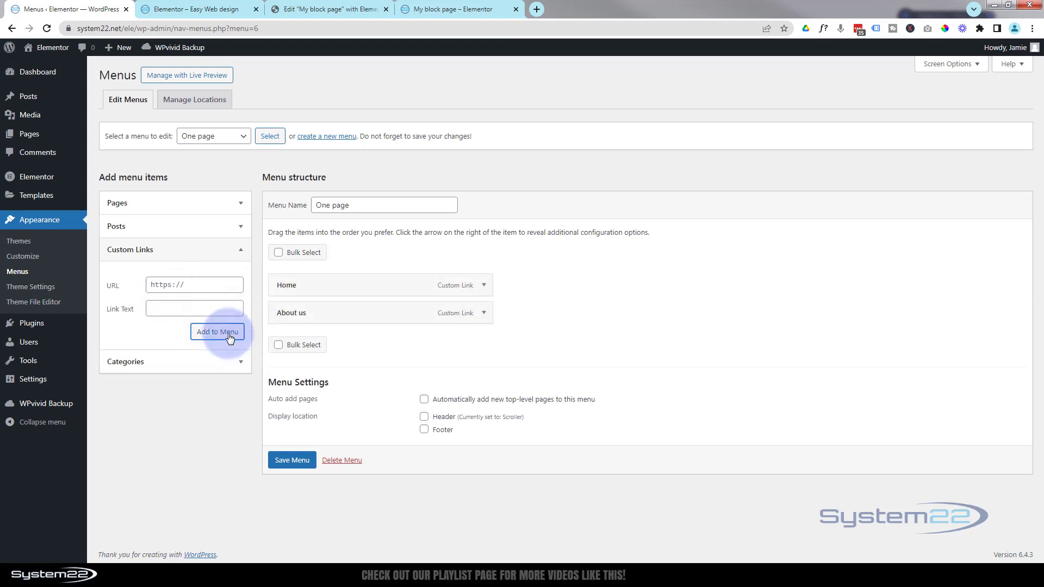
- Add a custom link with the URL #services and the link text Services to the menu
click(188, 287)
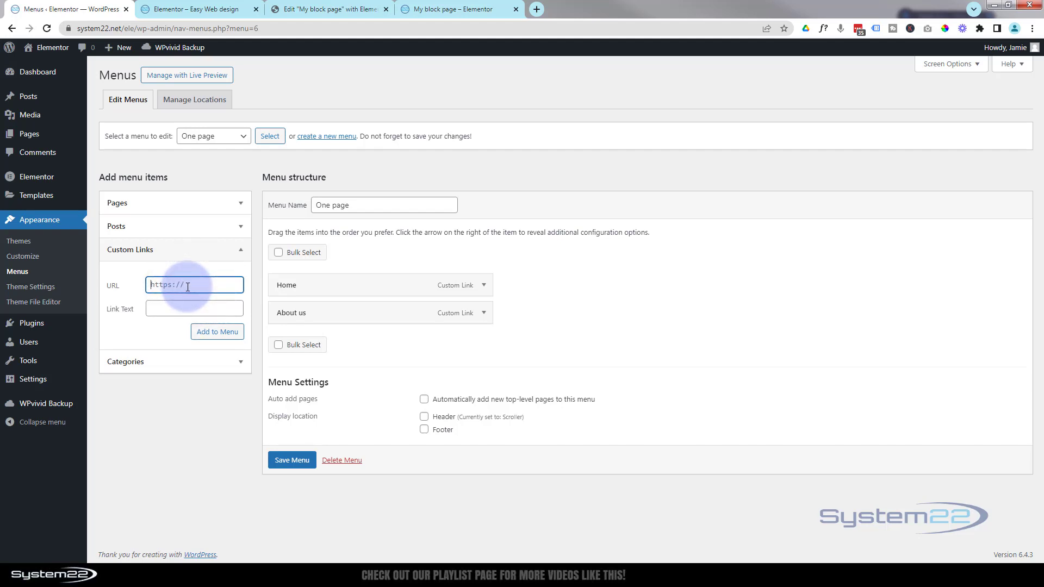
text(#services)
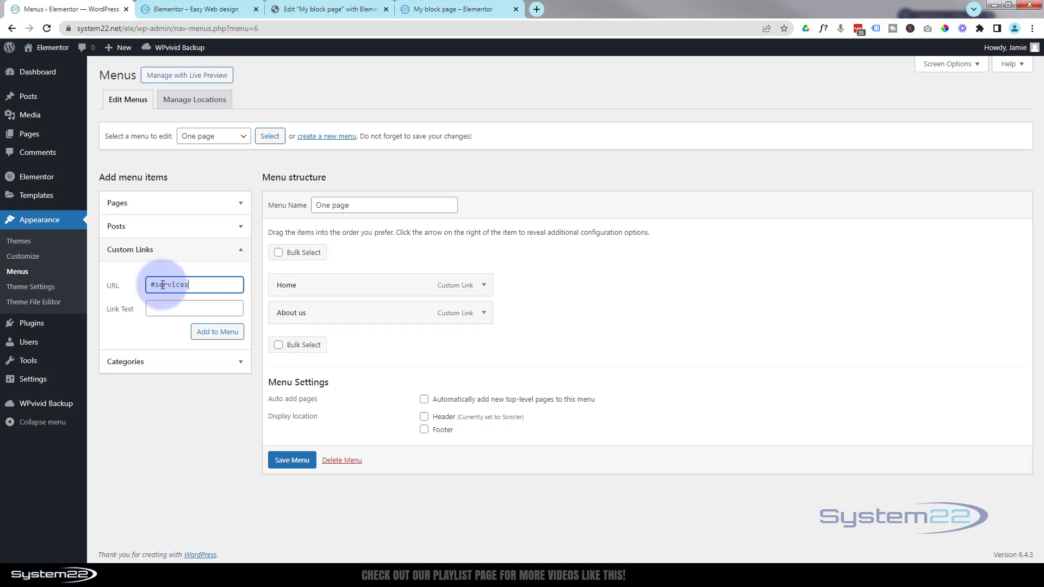
click(156, 307)
text(Services)
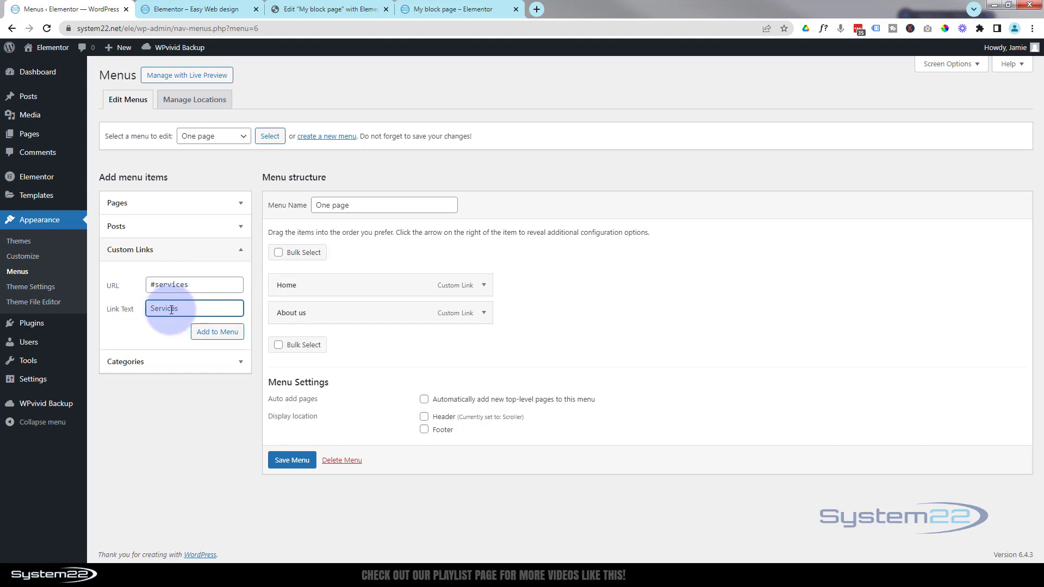
click(218, 333)
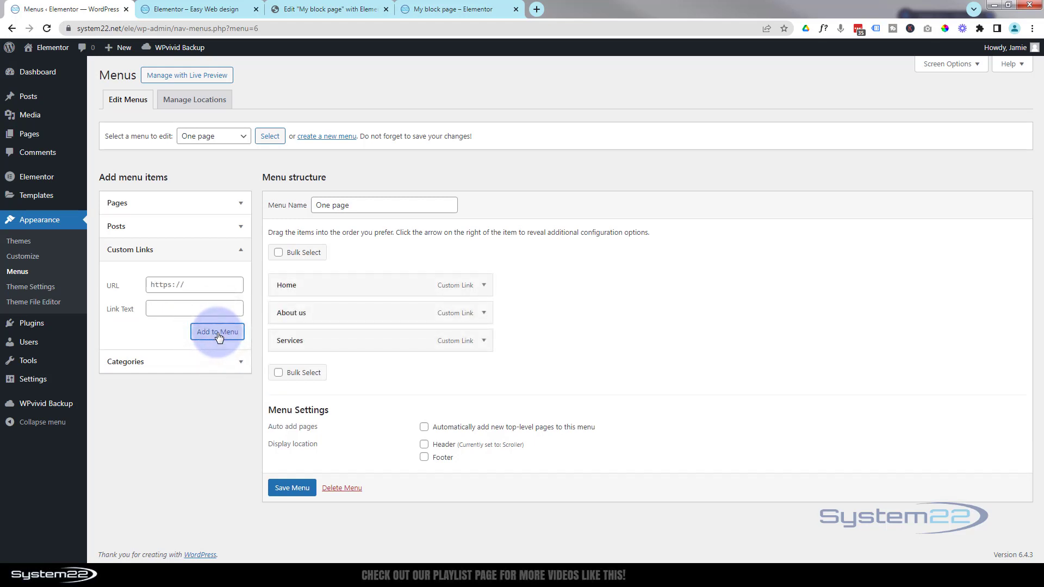
- Add a custom link with the URL #port and the link text Portfolio to the menu
click(175, 283)
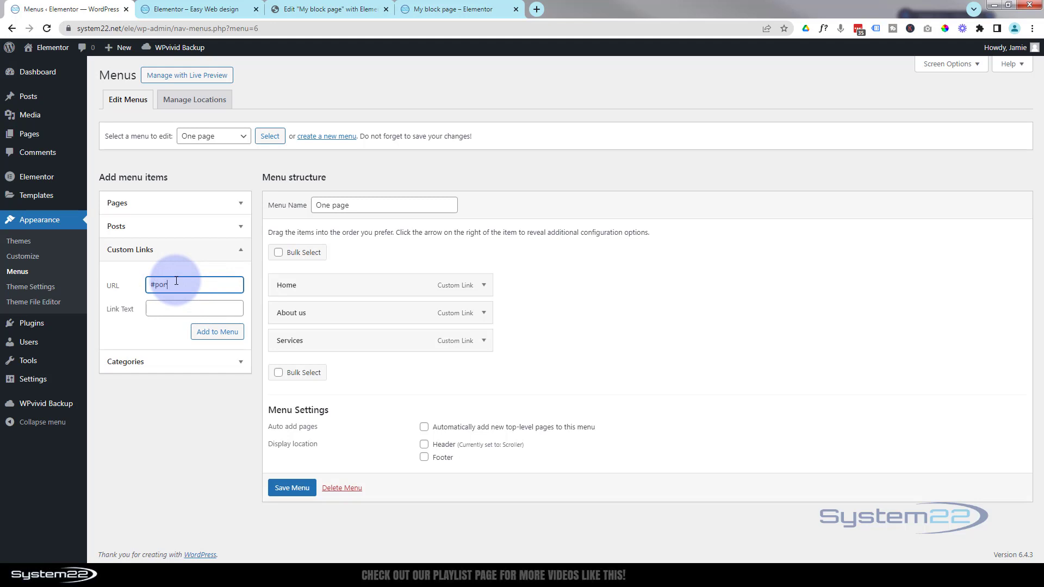
click(157, 307)
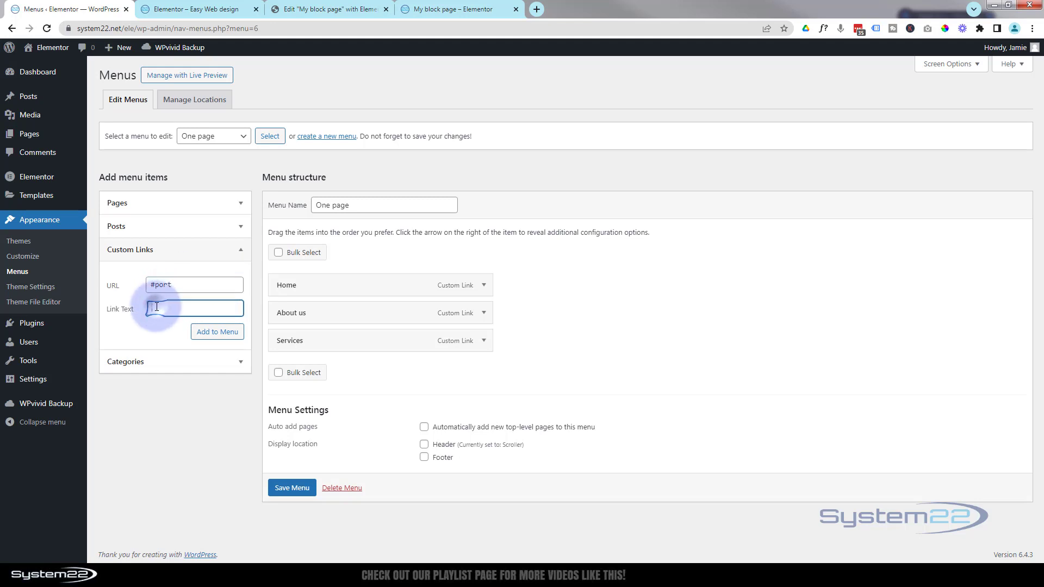
text(Portfolio)
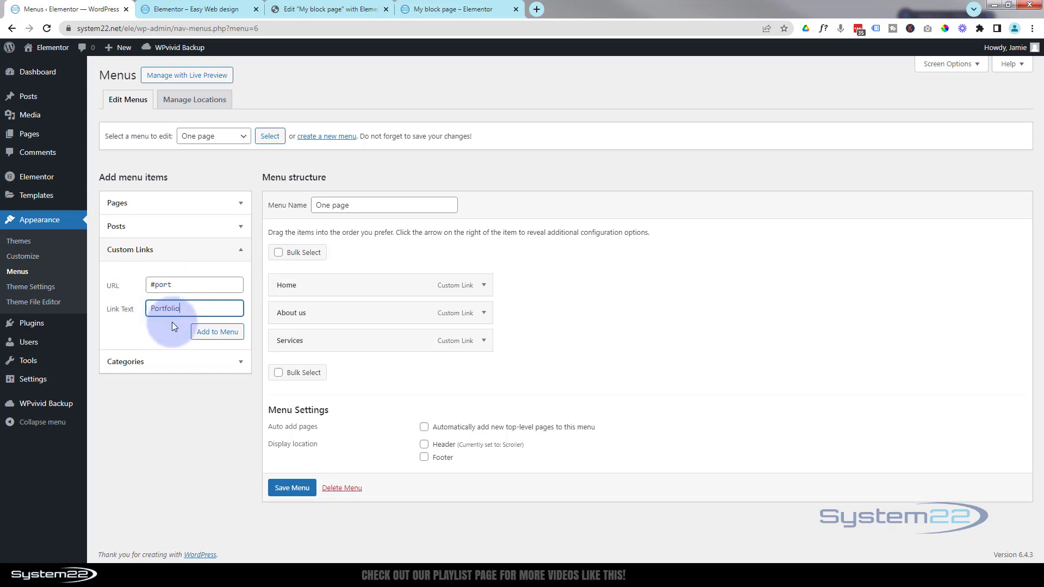
click(216, 333)
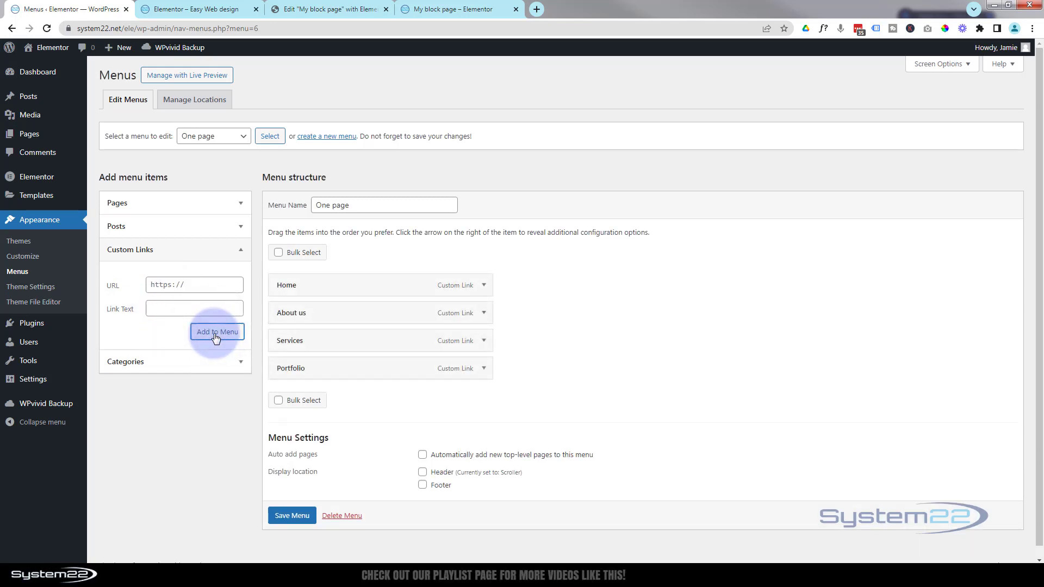
- Add a custom link with the URL #contact and the link text Reach out to the menu
triple_click(174, 288)
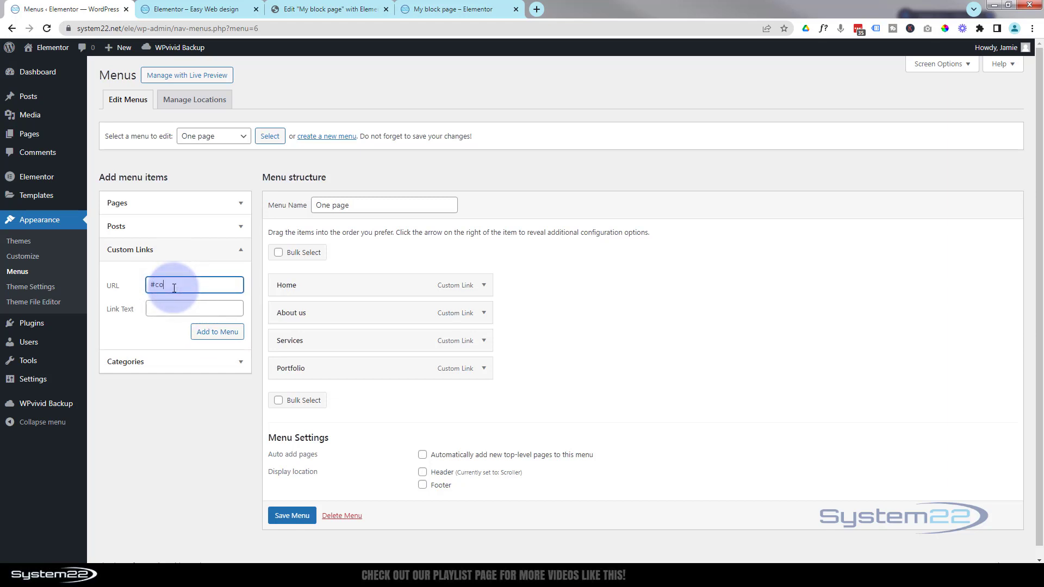
click(175, 309)
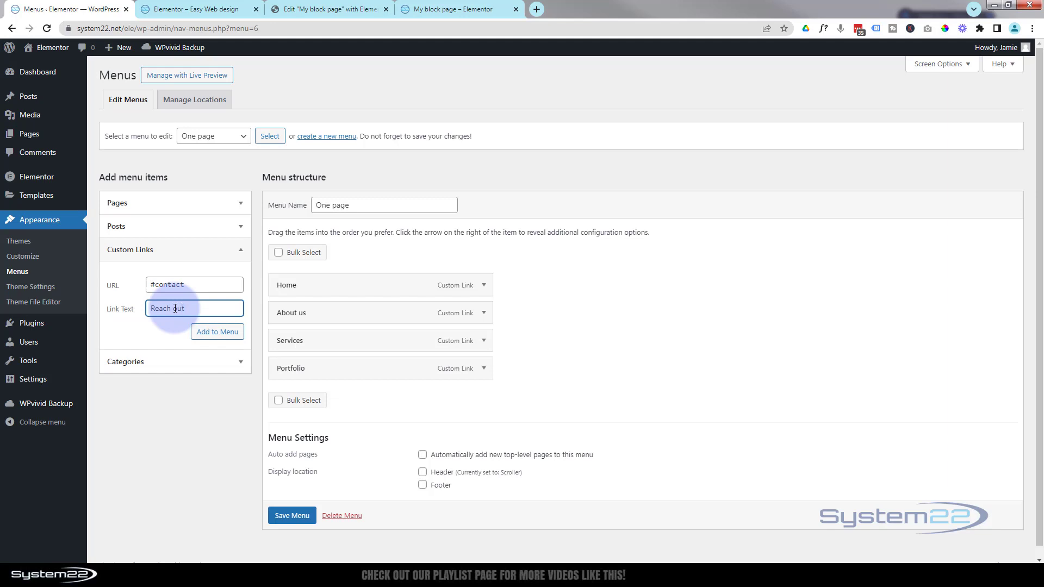
click(221, 333)
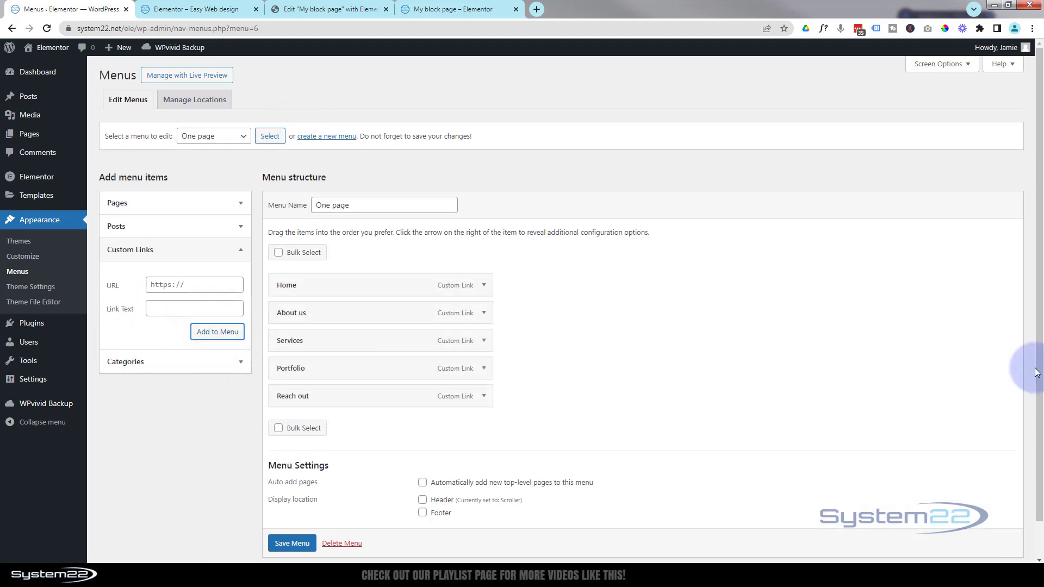
- Assign the One page menu to the Header display location and save the menu
scroll(653, 340, down, 1)
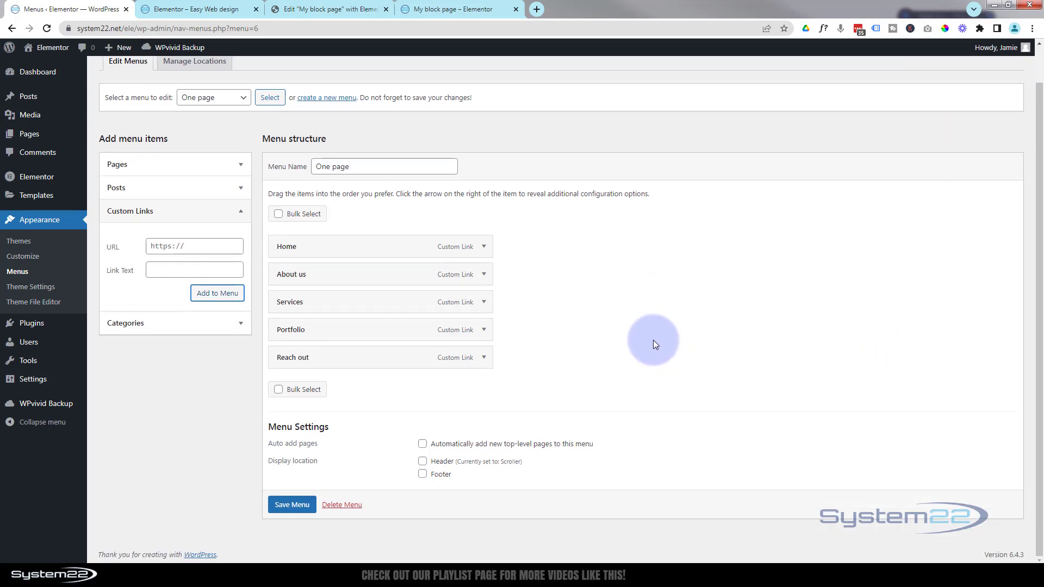
click(423, 462)
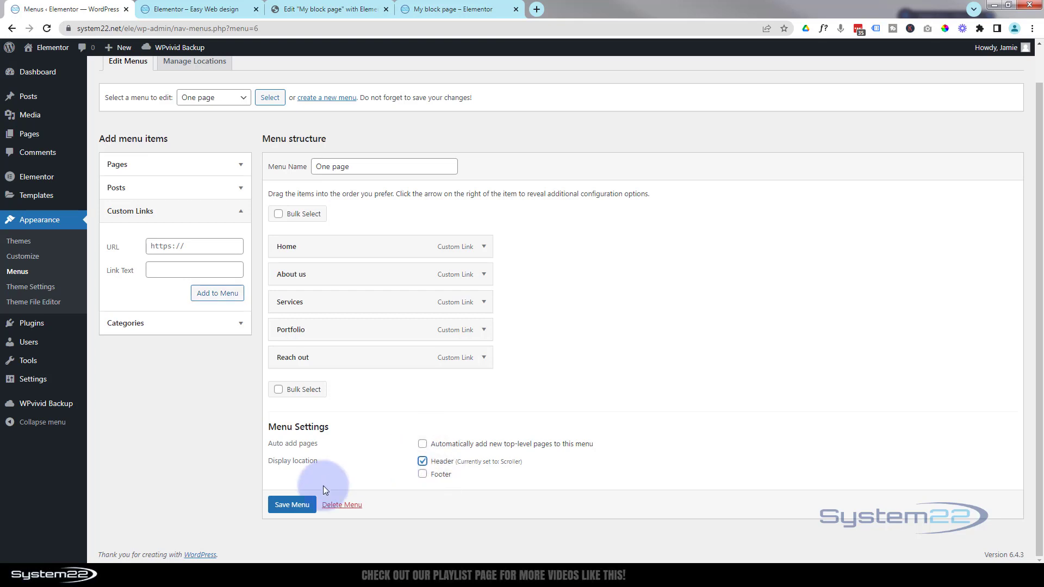
click(294, 504)
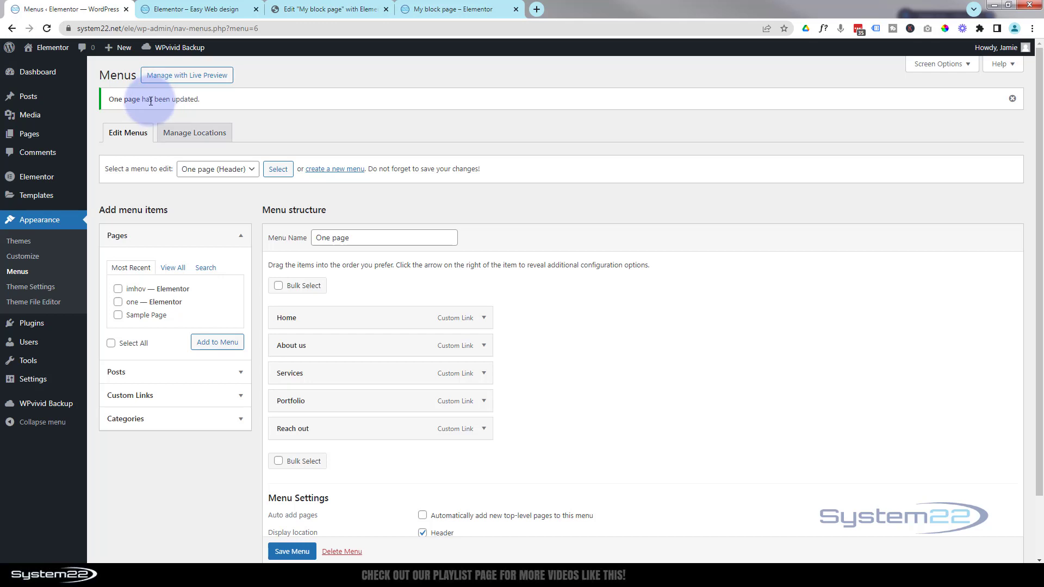
- Reload the My block page preview and test the About us link in its header menu
click(436, 10)
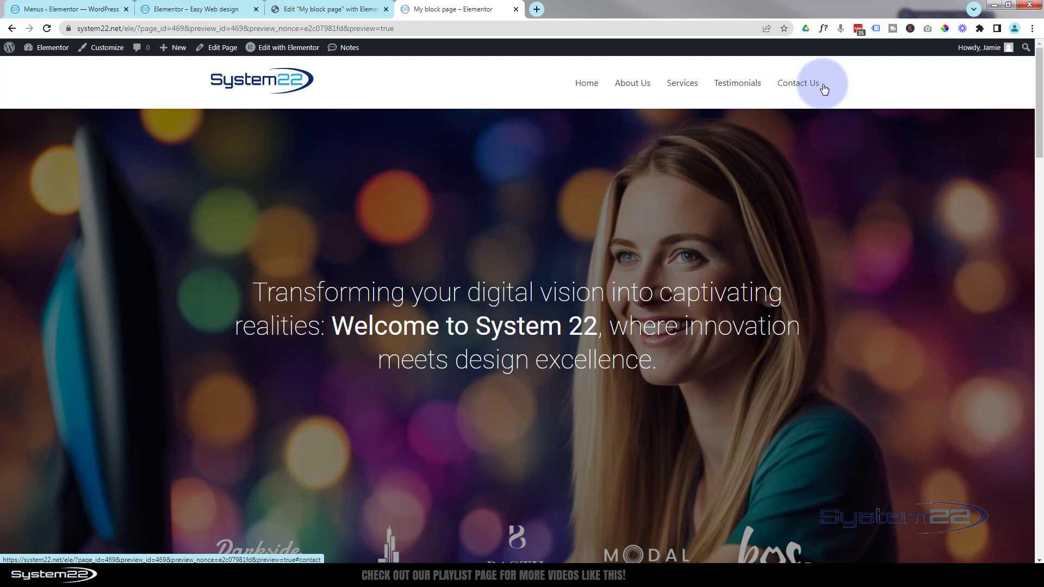
click(48, 29)
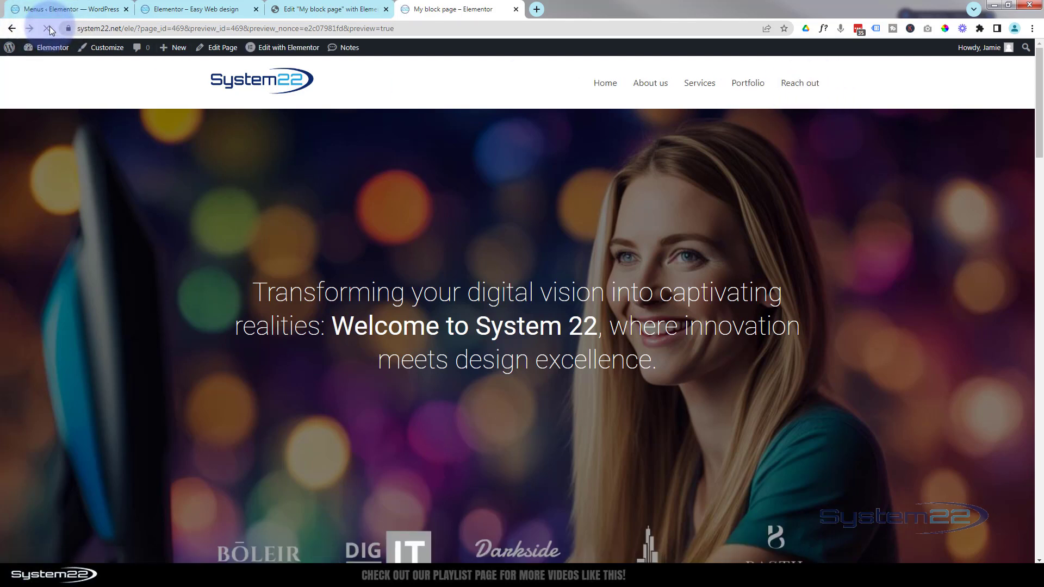
click(661, 85)
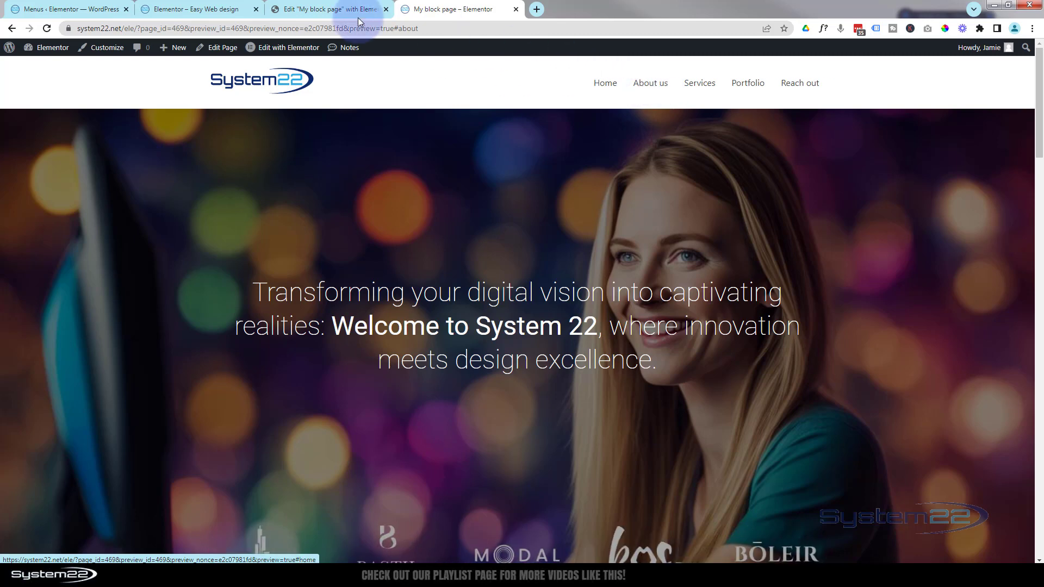
- Move the about value from CSS Classes to CSS ID on the "At System 22" section and save the page as a draft
click(337, 10)
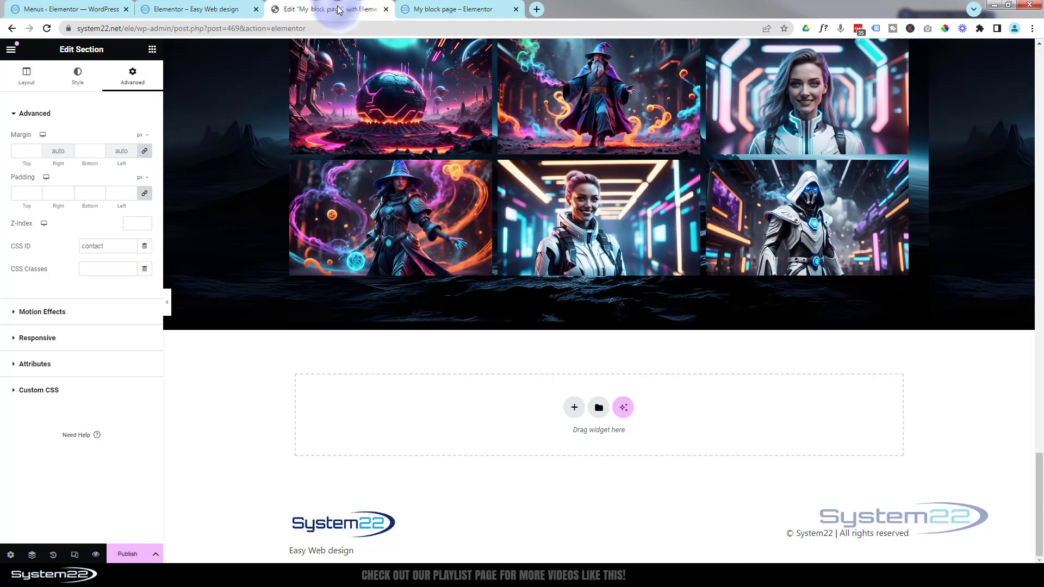
click(1038, 74)
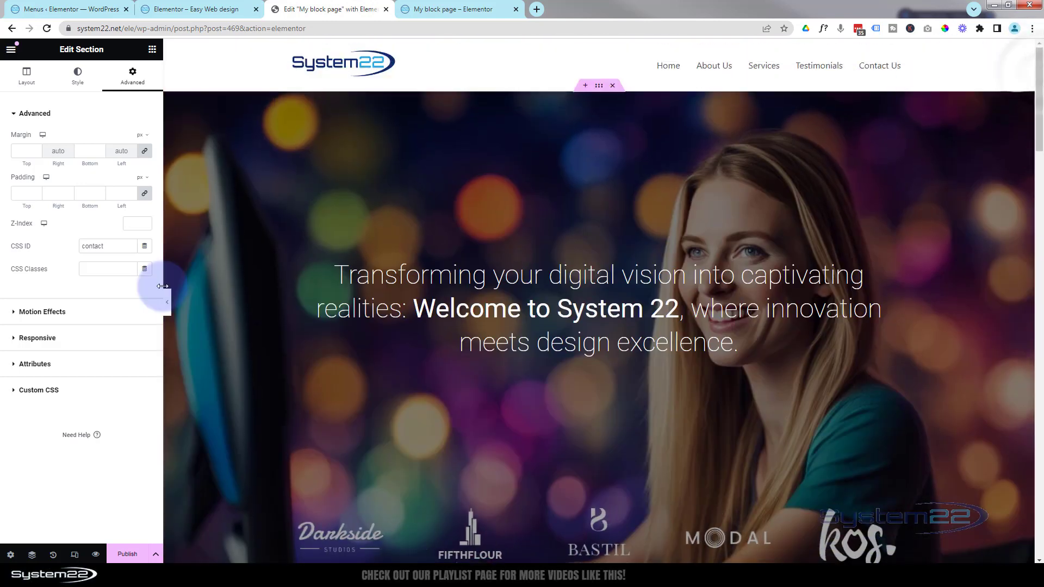
scroll(279, 298, down, 7)
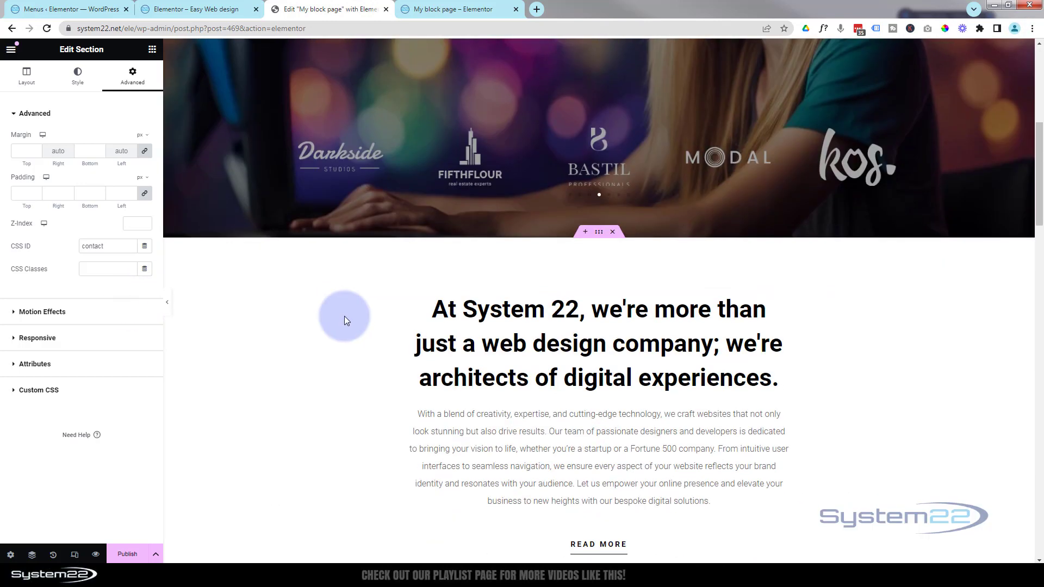
click(582, 243)
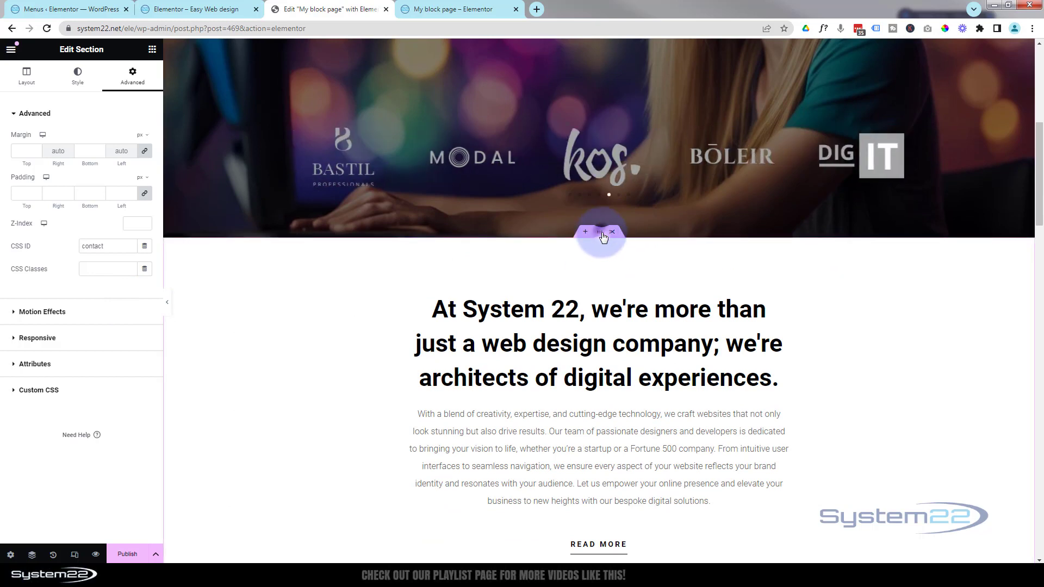
click(56, 270)
key(ctrl+x)
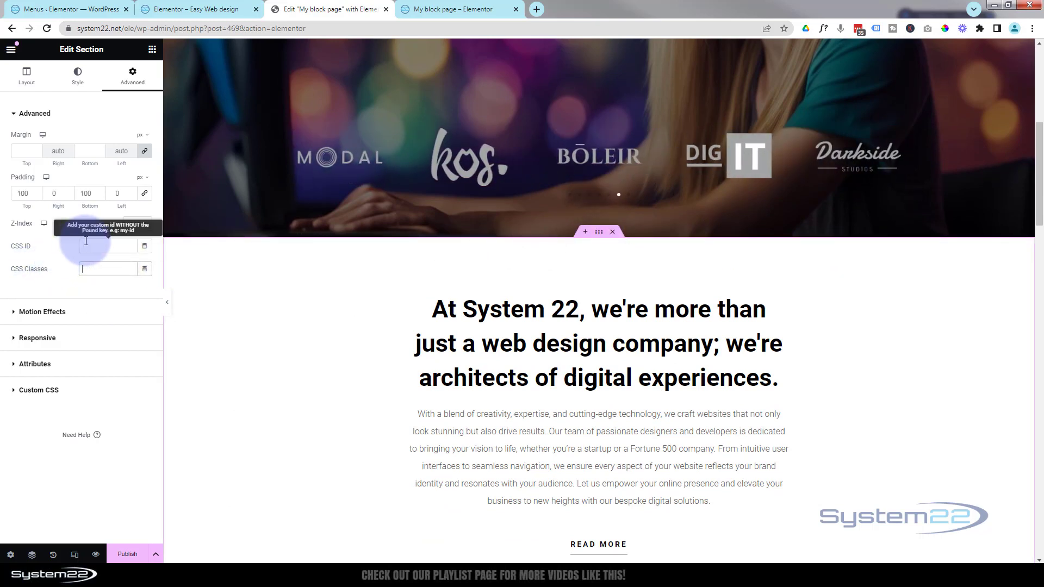
click(67, 253)
key(ctrl+v)
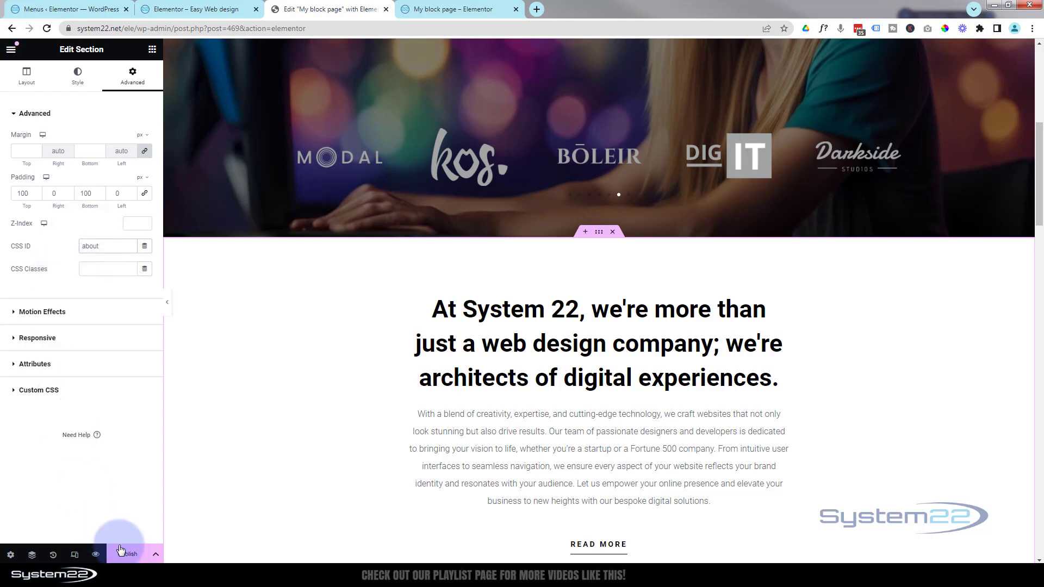
click(155, 556)
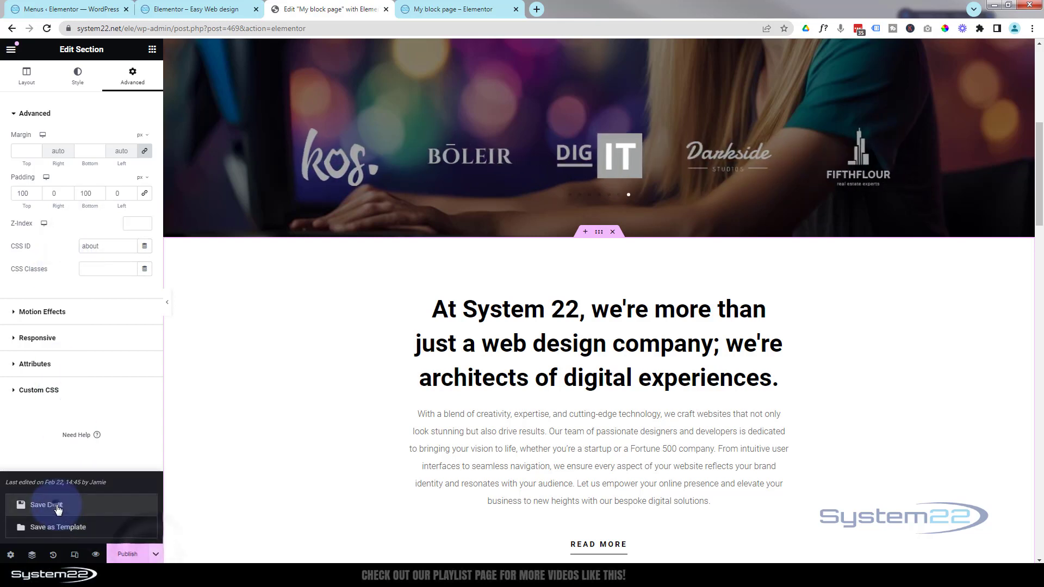
click(57, 504)
- Reload the My block page preview and test the About us and Services links in the header menu
click(448, 10)
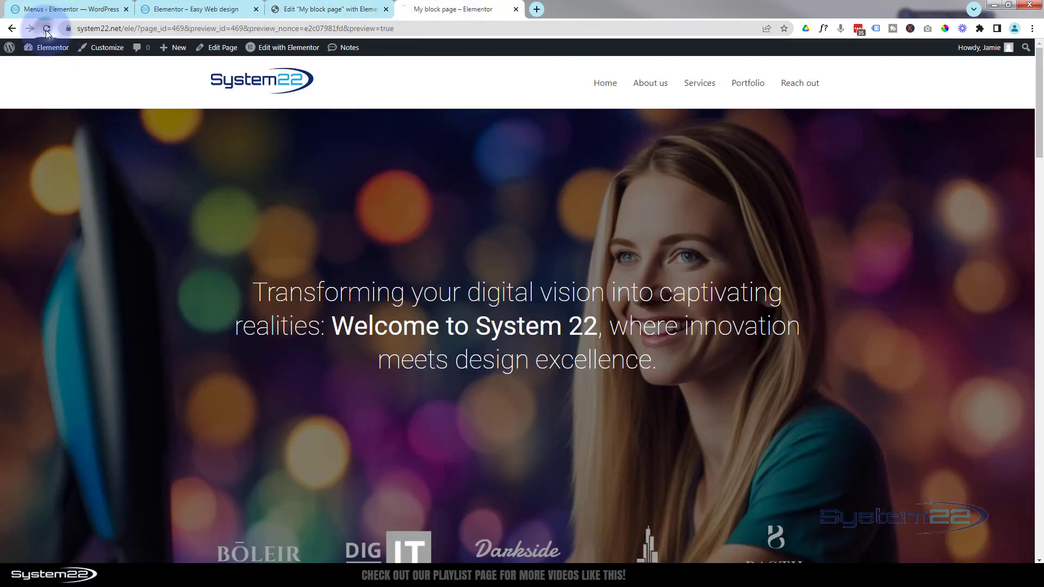
click(655, 90)
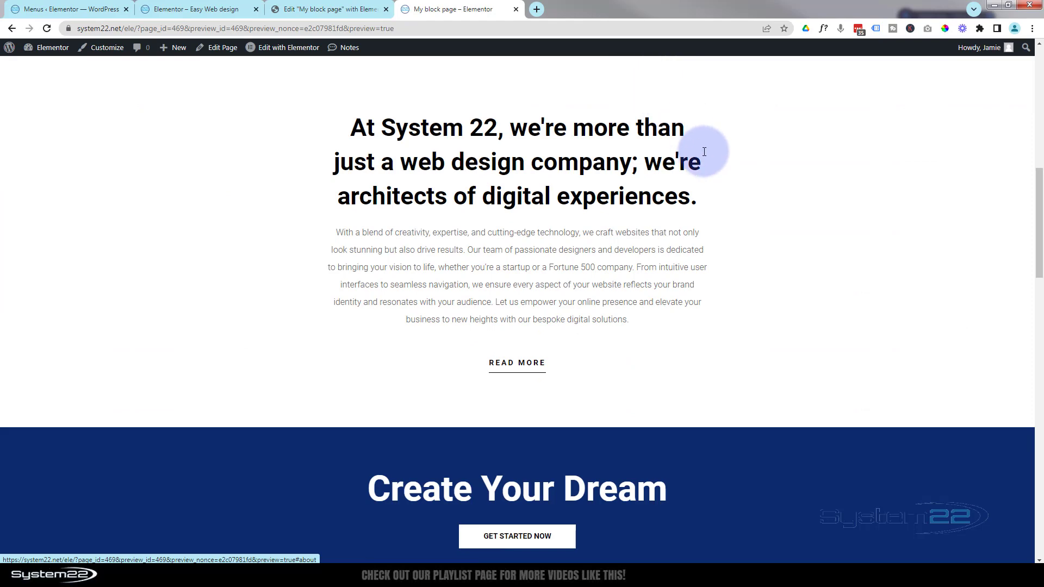
scroll(733, 157, up, 10)
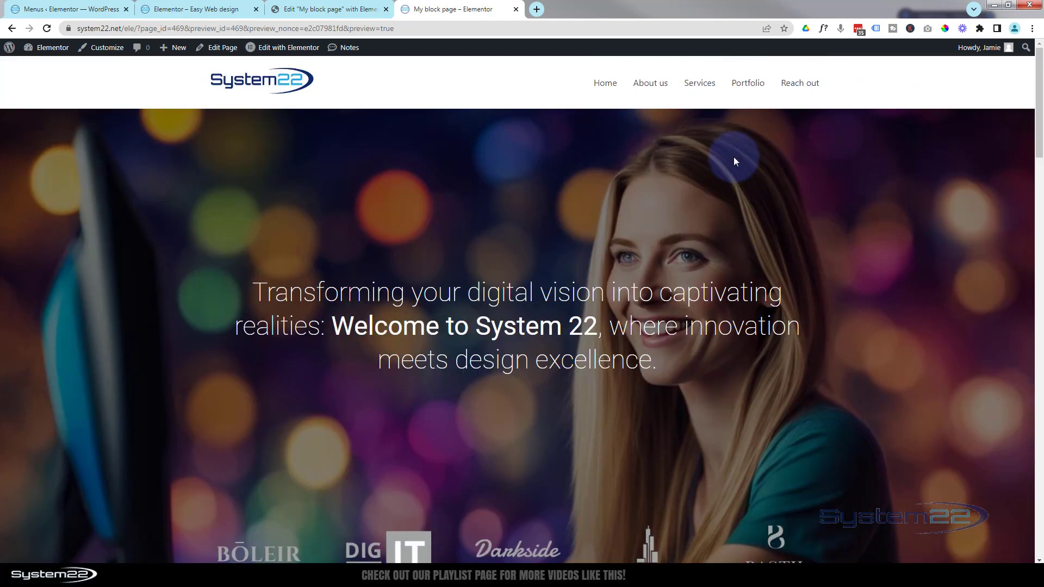
click(700, 83)
scroll(710, 104, up, 10)
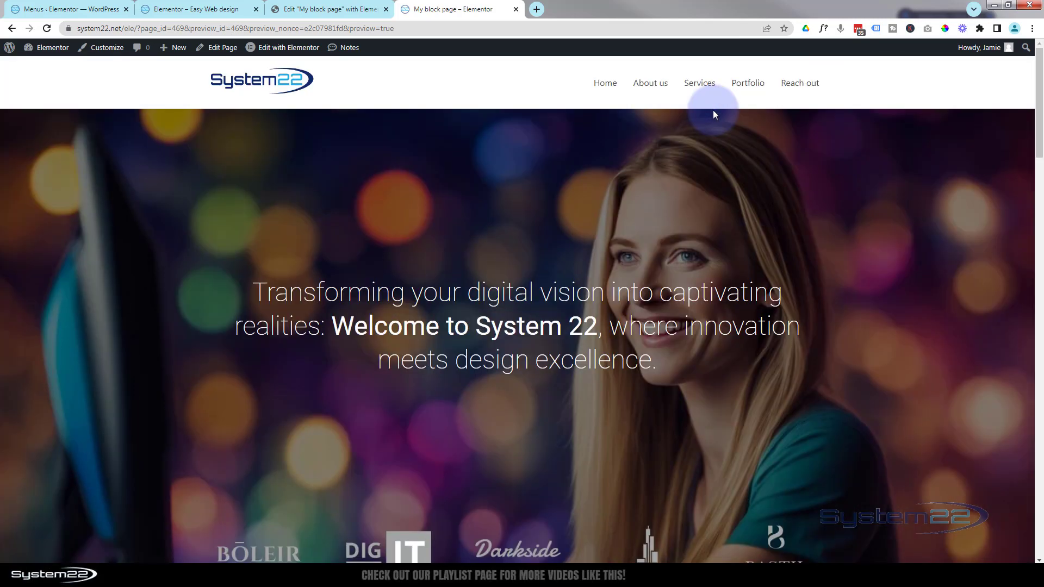
- Test the Portfolio and Reach out links in the preview's header menu, returning to the page top after each
click(747, 83)
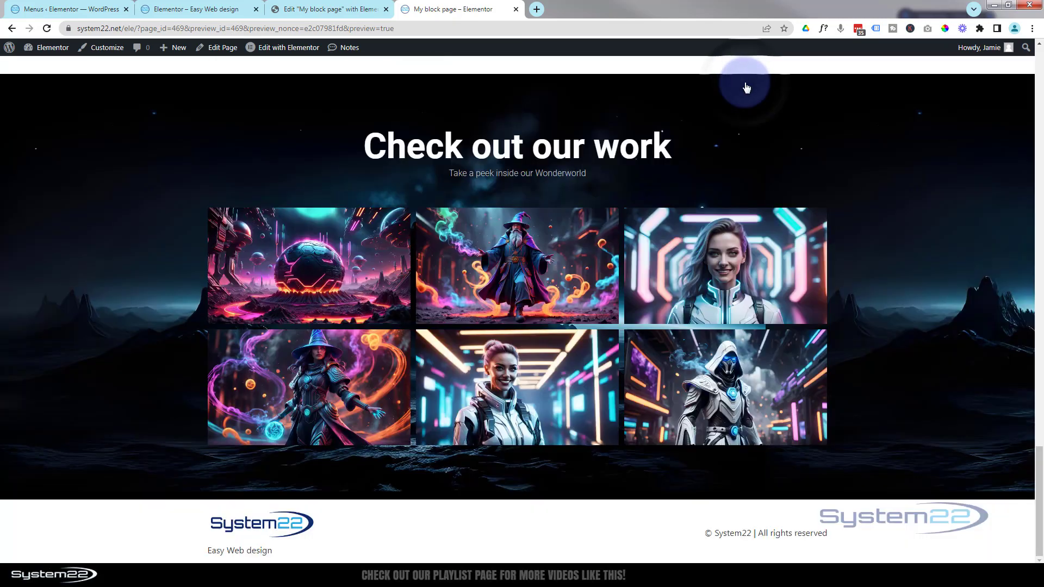
scroll(750, 128, up, 10)
scroll(745, 107, up, 10)
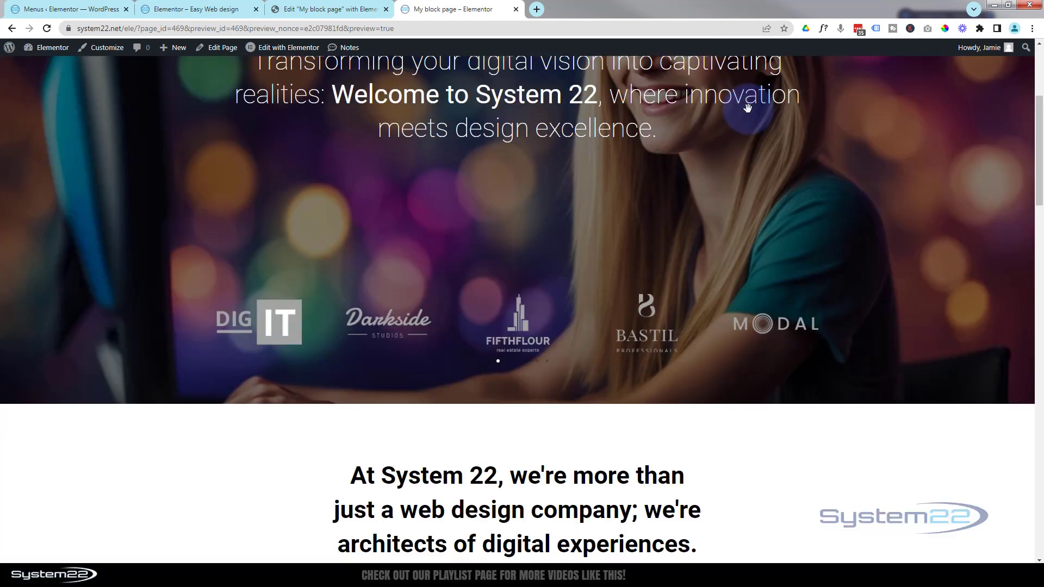
scroll(747, 107, up, 4)
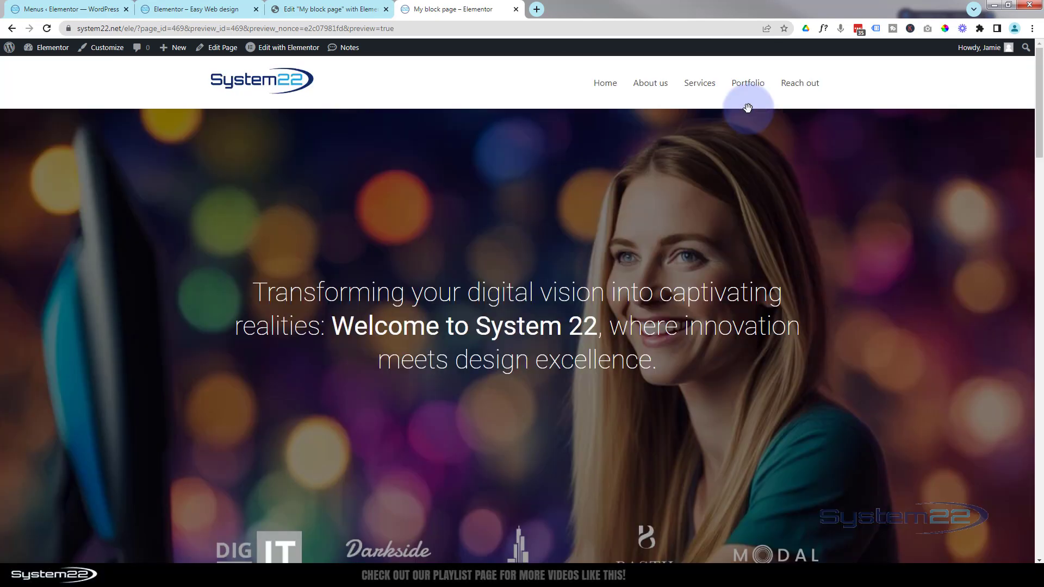
click(801, 86)
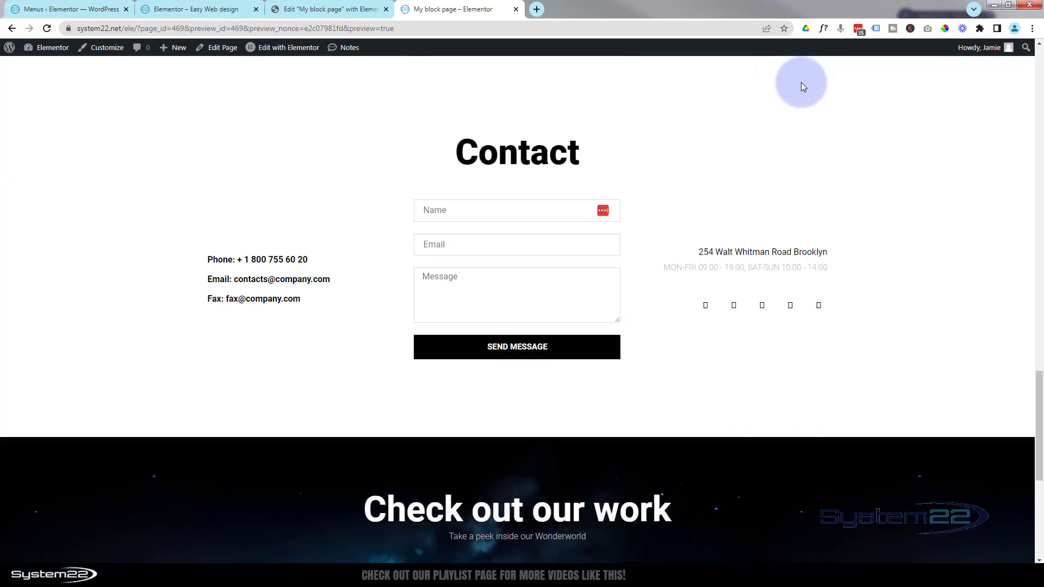
drag(1036, 462, 1016, 120)
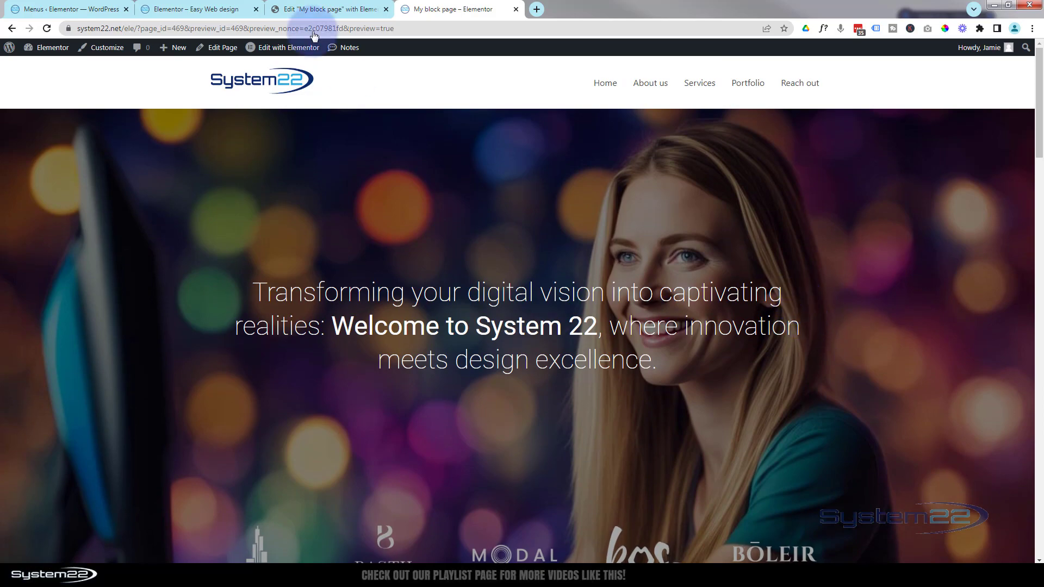
- In the Elementor editor, add an Icon widget below the Read More button of the "At System 22" section
click(298, 9)
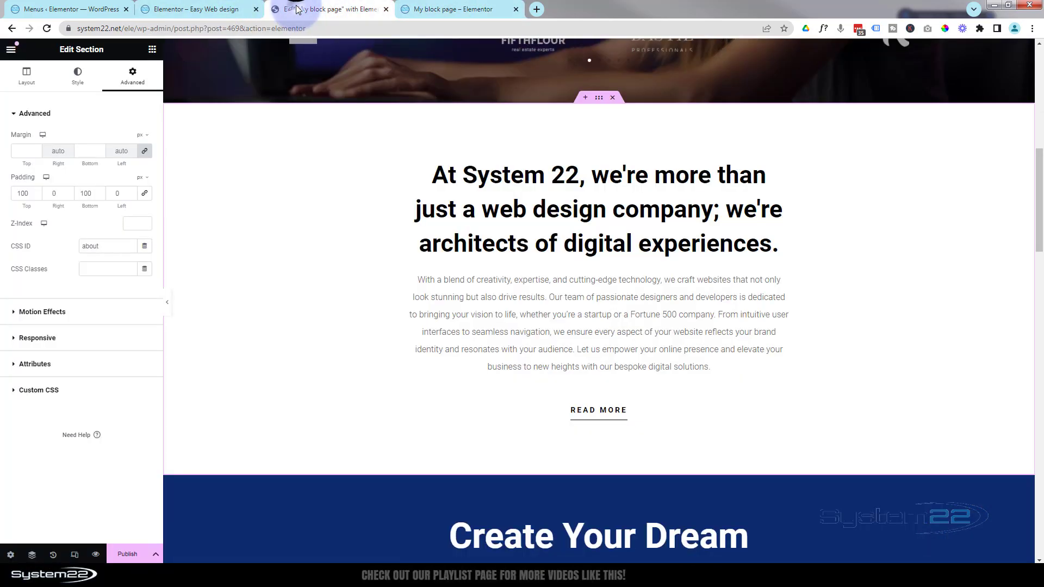
drag(1038, 82, 1038, 476)
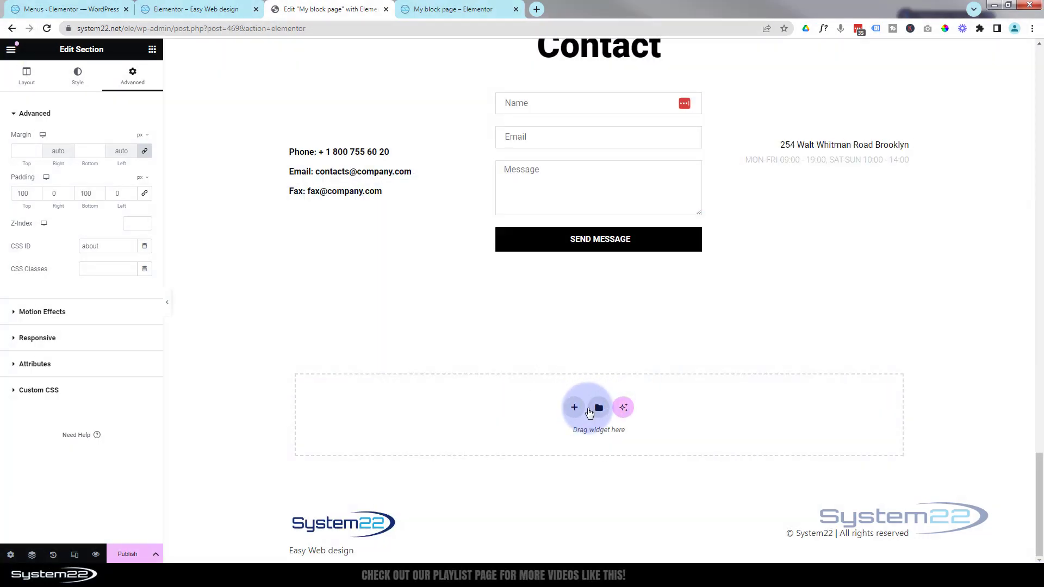
click(153, 51)
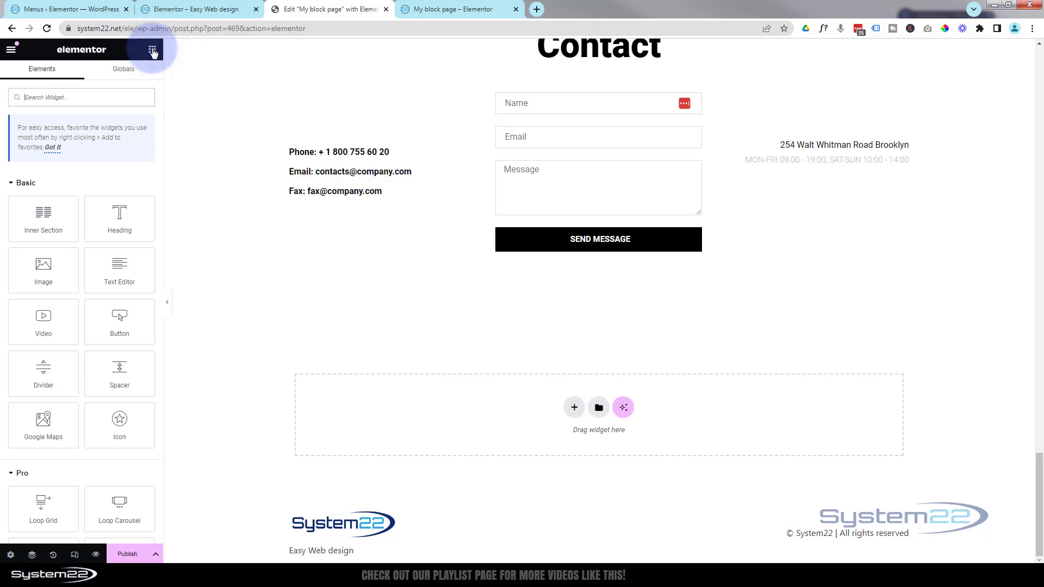
click(116, 428)
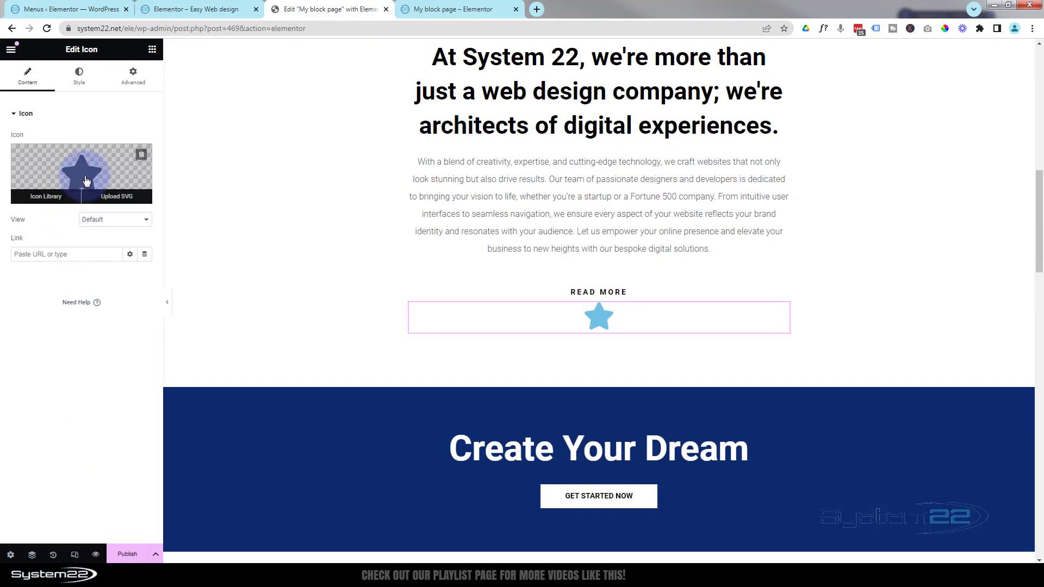
- Replace the star with a solid circled up arrow found by searching arrow, and link the icon to #home
click(86, 180)
click(484, 135)
text(arrow)
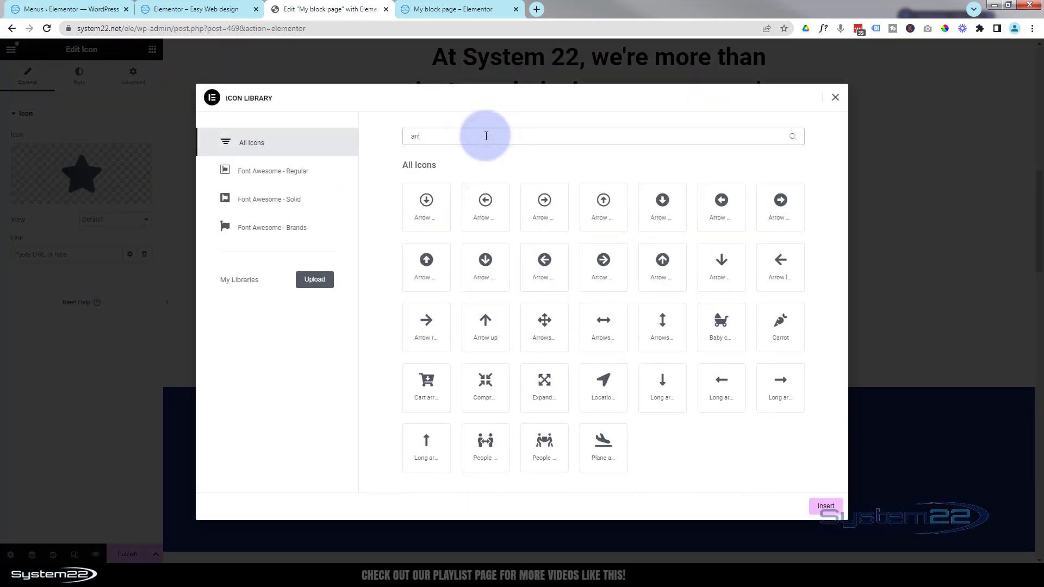
click(430, 263)
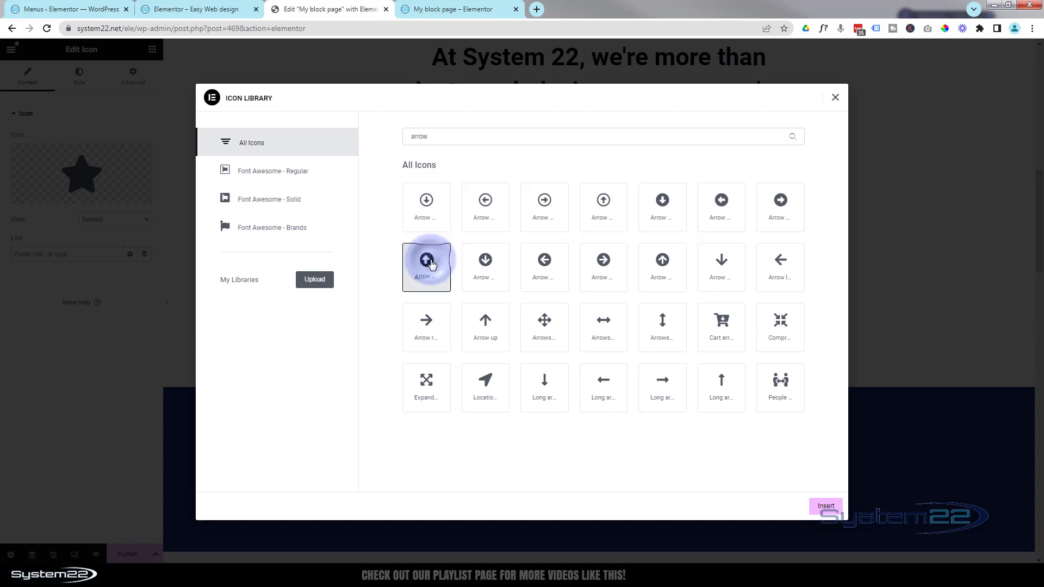
click(827, 512)
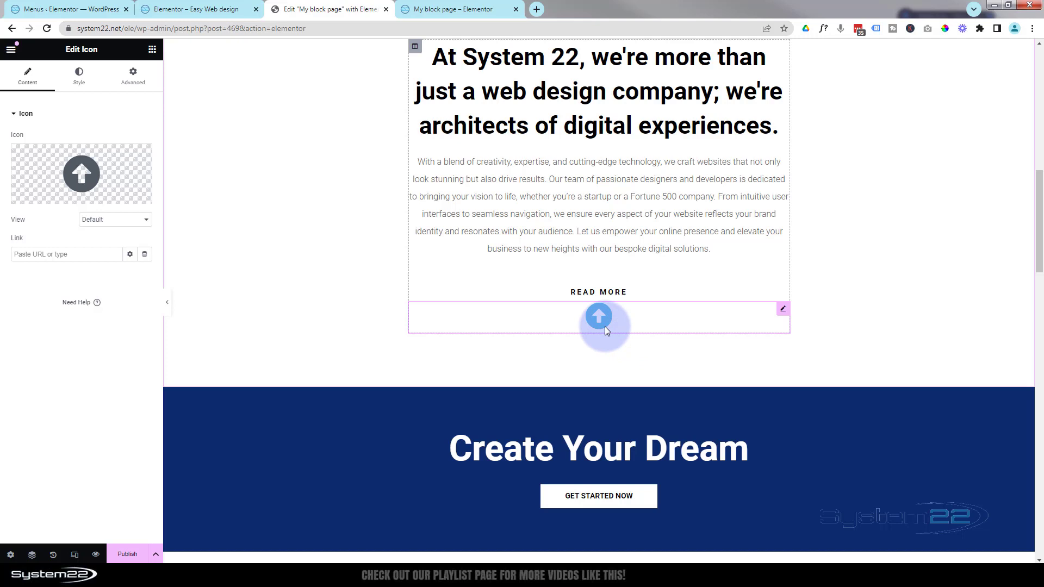
click(40, 256)
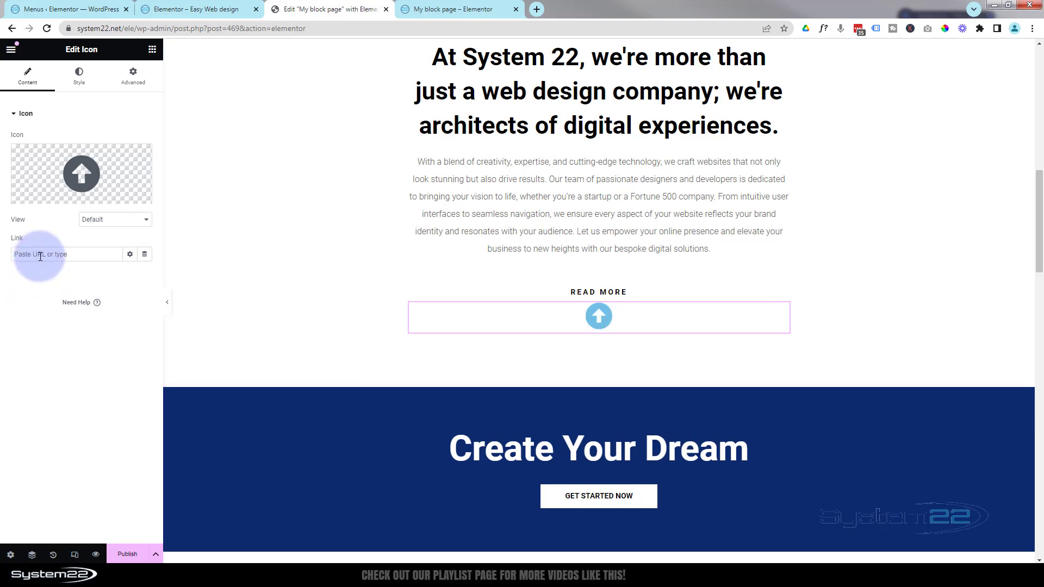
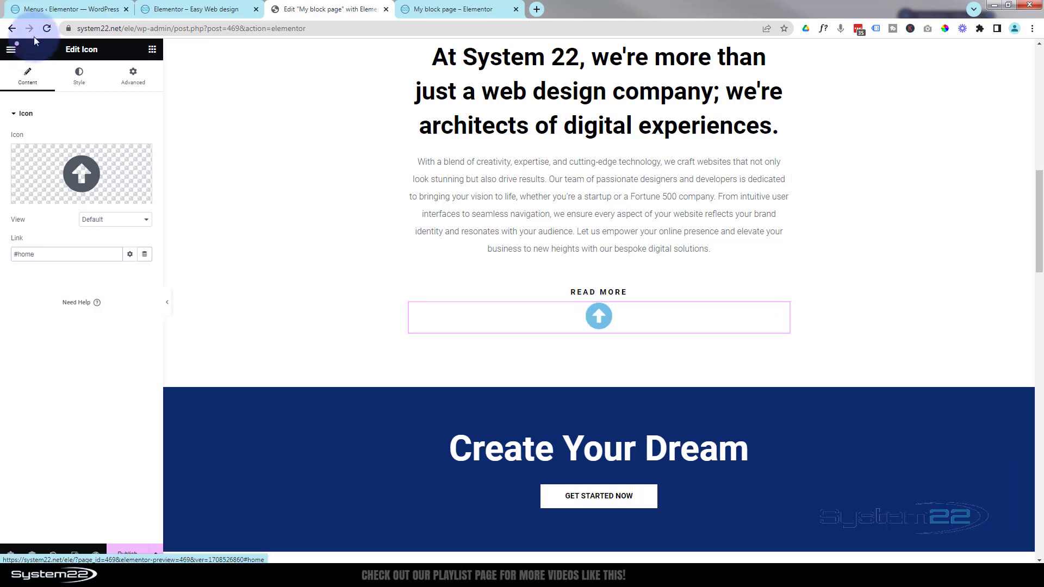
- Set the arrow icon's position to Fixed
click(140, 80)
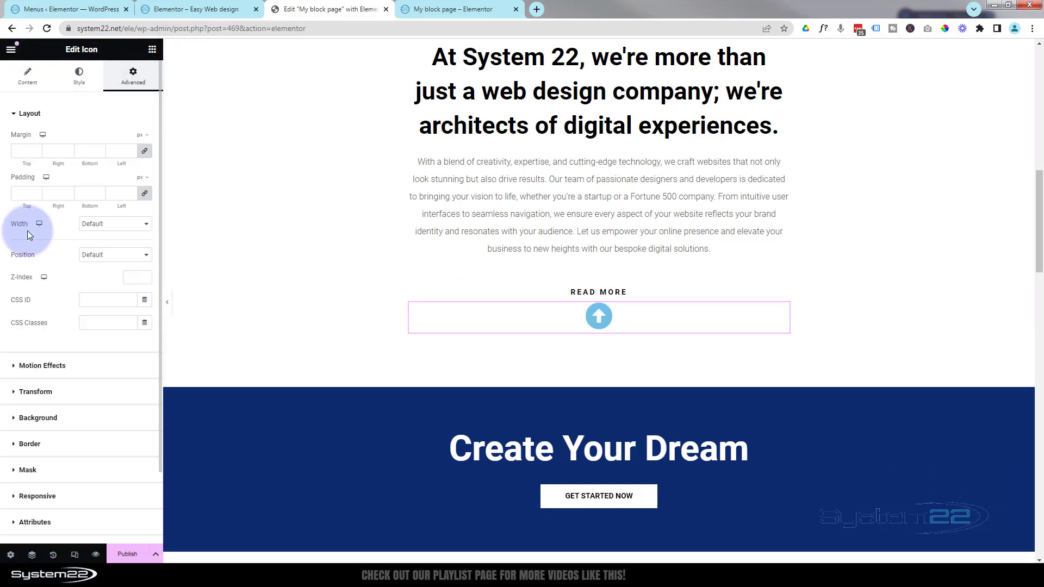
click(123, 256)
click(119, 276)
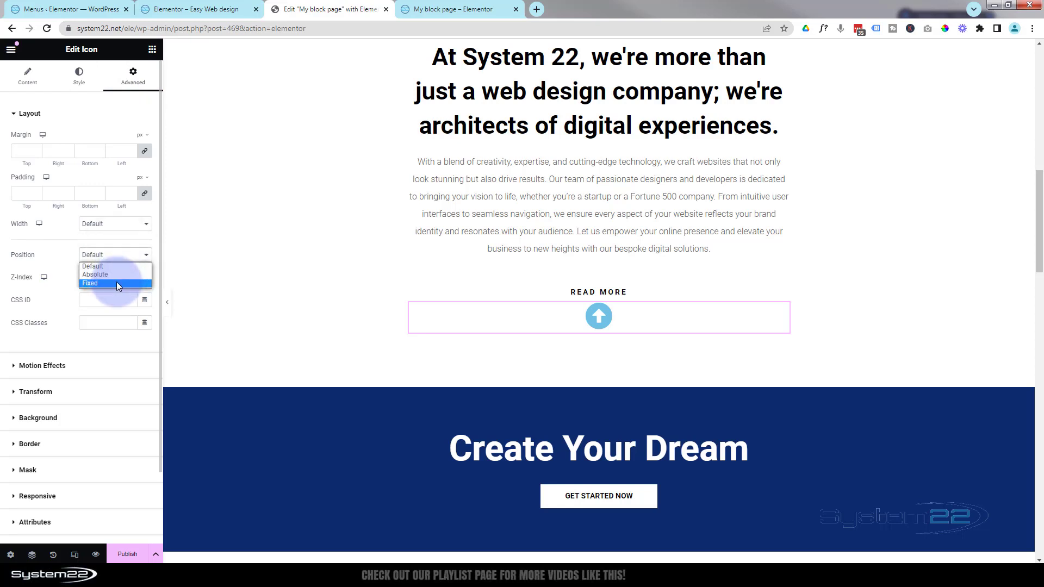
click(116, 282)
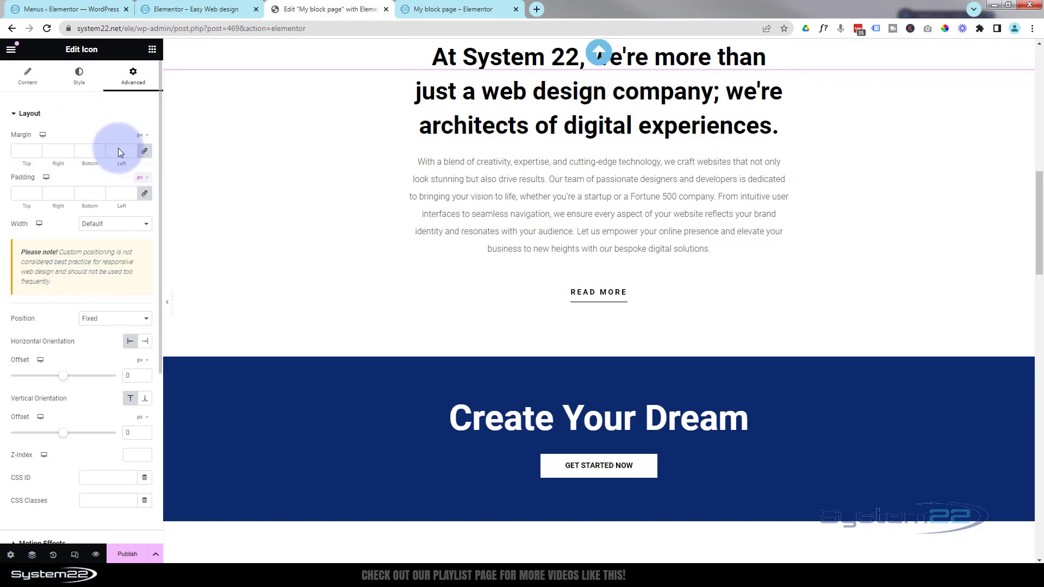
- Align the arrow icon right and set its vertical orientation to bottom
click(80, 76)
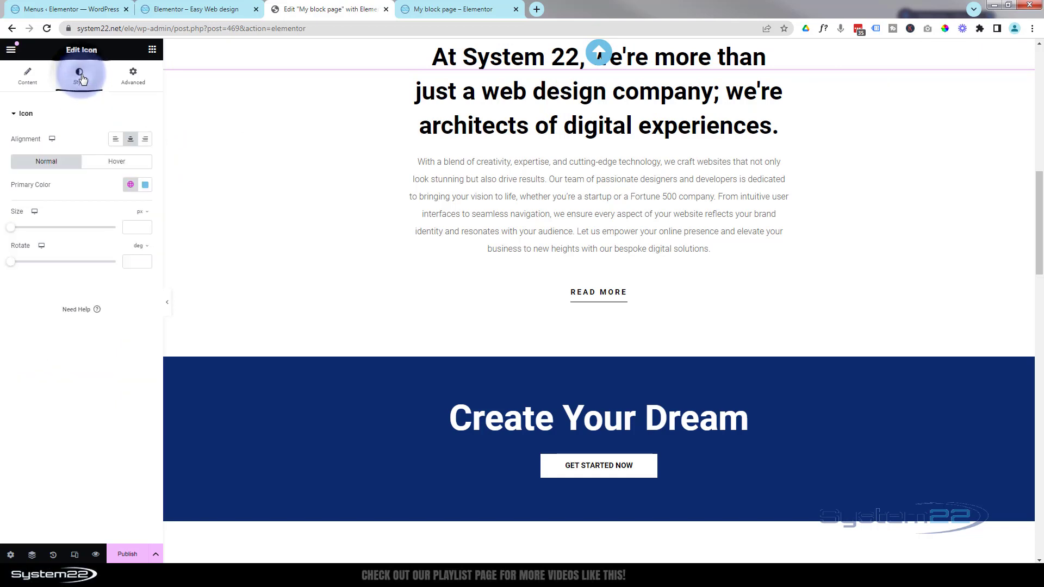
click(145, 141)
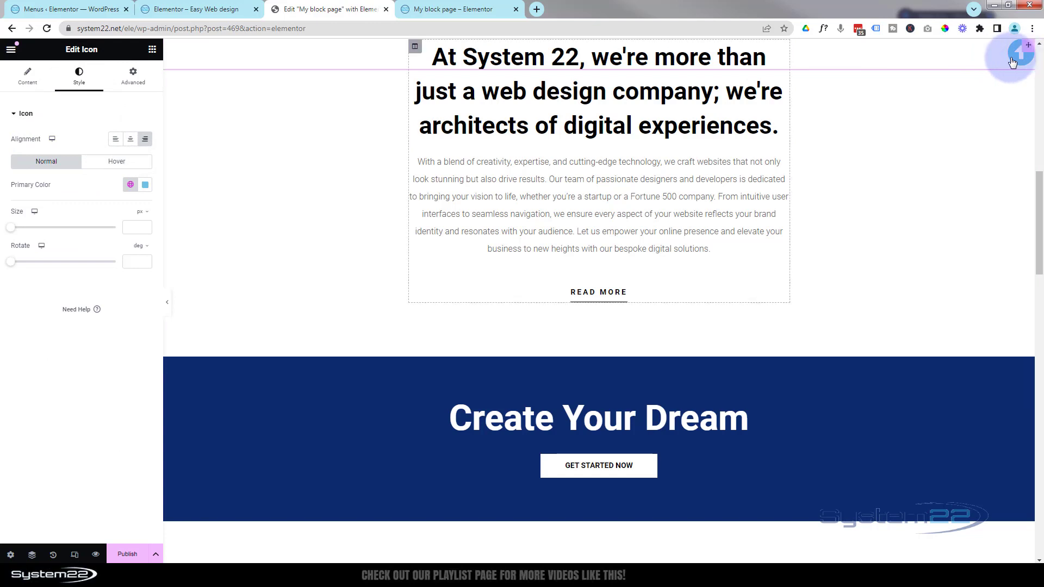
click(133, 79)
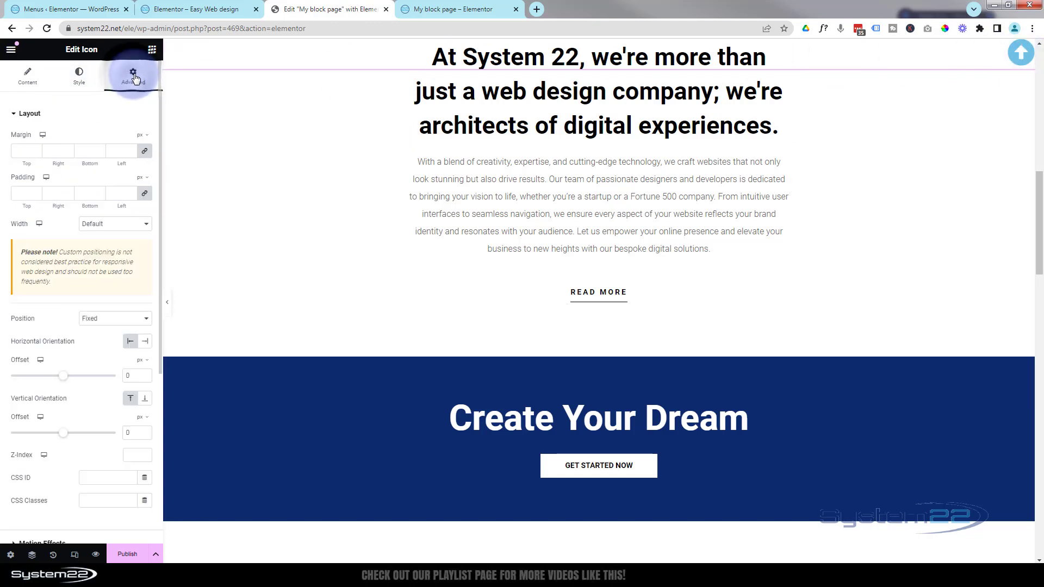
click(148, 400)
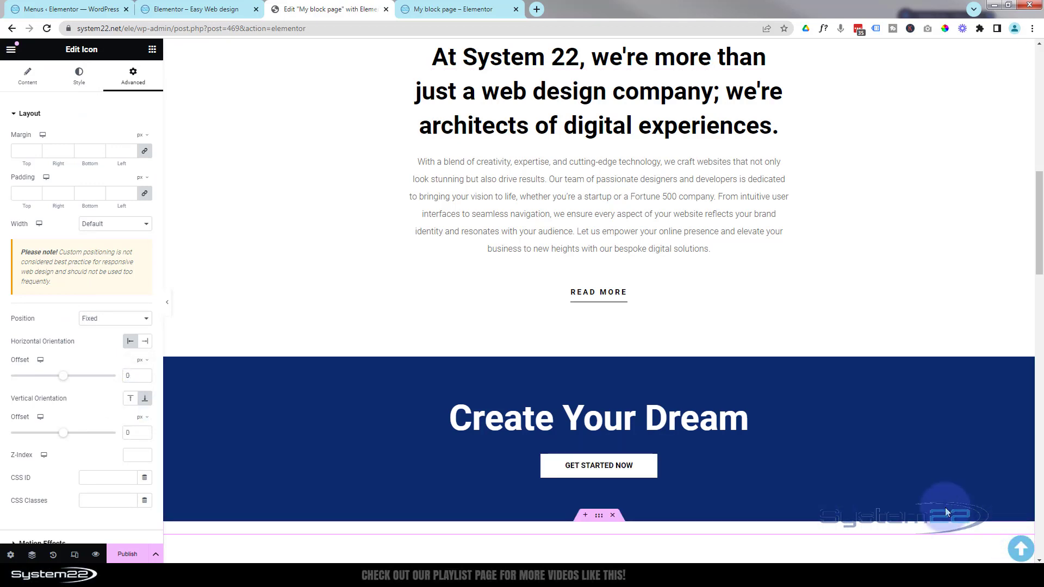
- Set the arrow icon's horizontal offset to -10 px and its vertical offset to 41 px
click(91, 501)
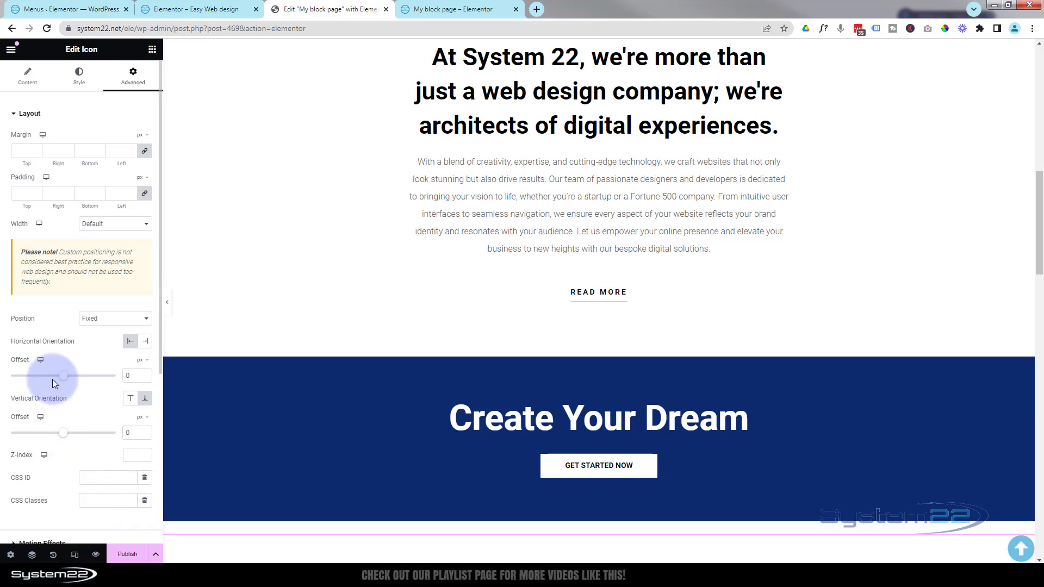
drag(59, 379, 63, 380)
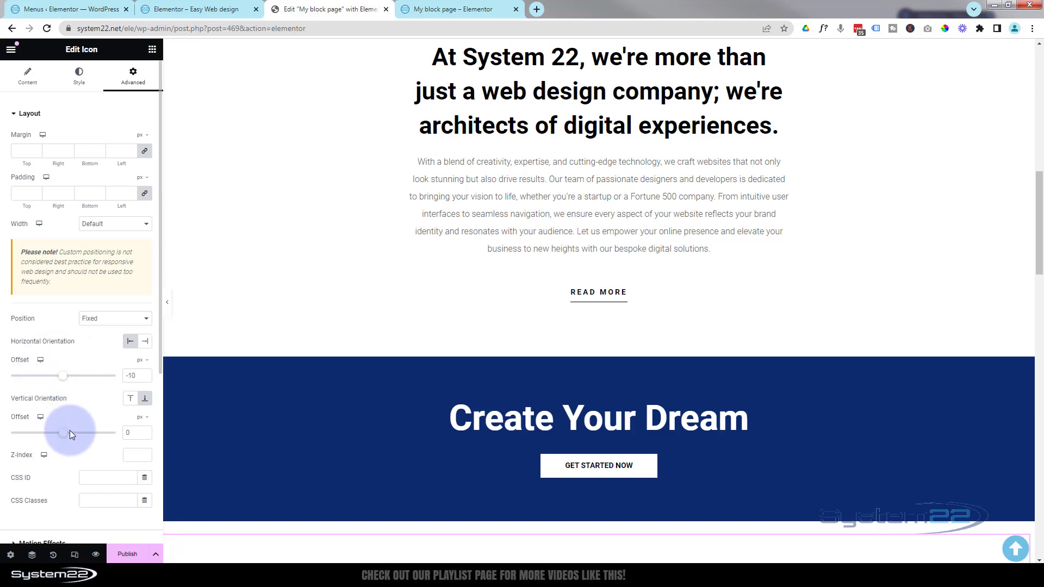
drag(64, 439, 64, 435)
scroll(65, 419, down, 2)
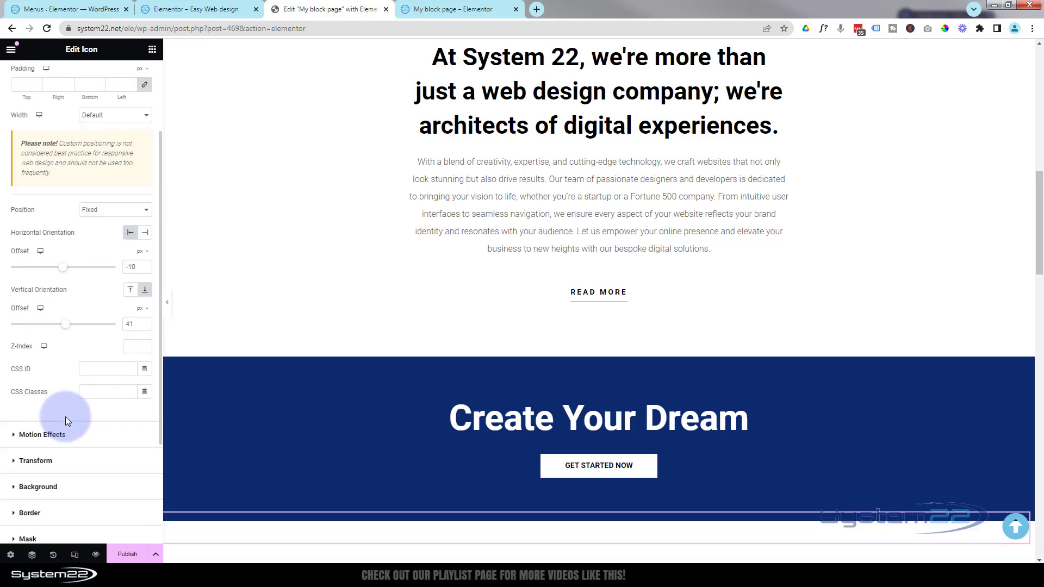
- Check the fixed arrow icon's placement over the page's sections, from the contact section back up to the hero
scroll(430, 426, up, 4)
scroll(429, 426, down, 16)
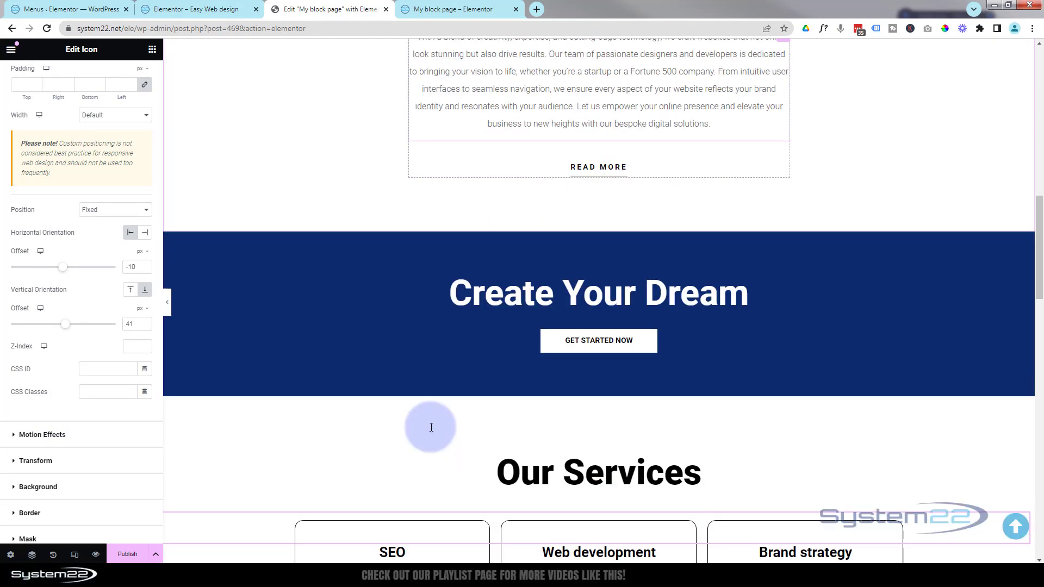
scroll(431, 431, down, 9)
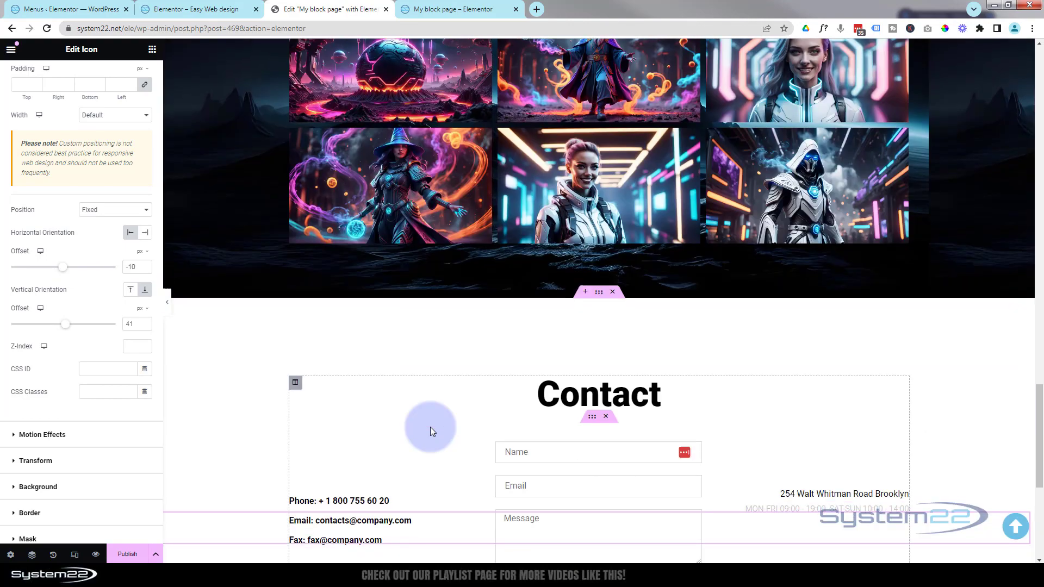
scroll(431, 431, up, 9)
scroll(432, 432, up, 12)
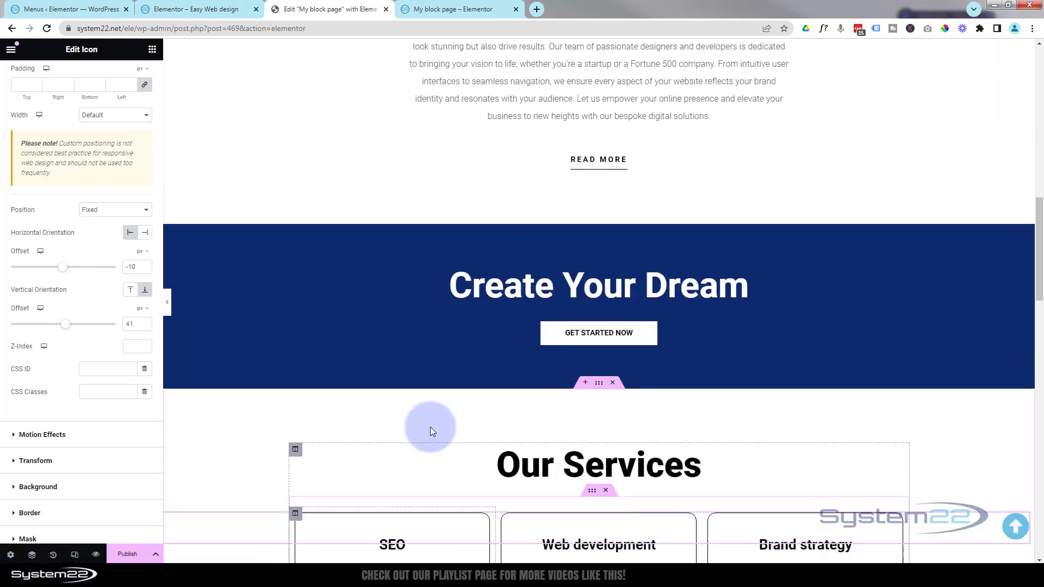
scroll(430, 431, up, 5)
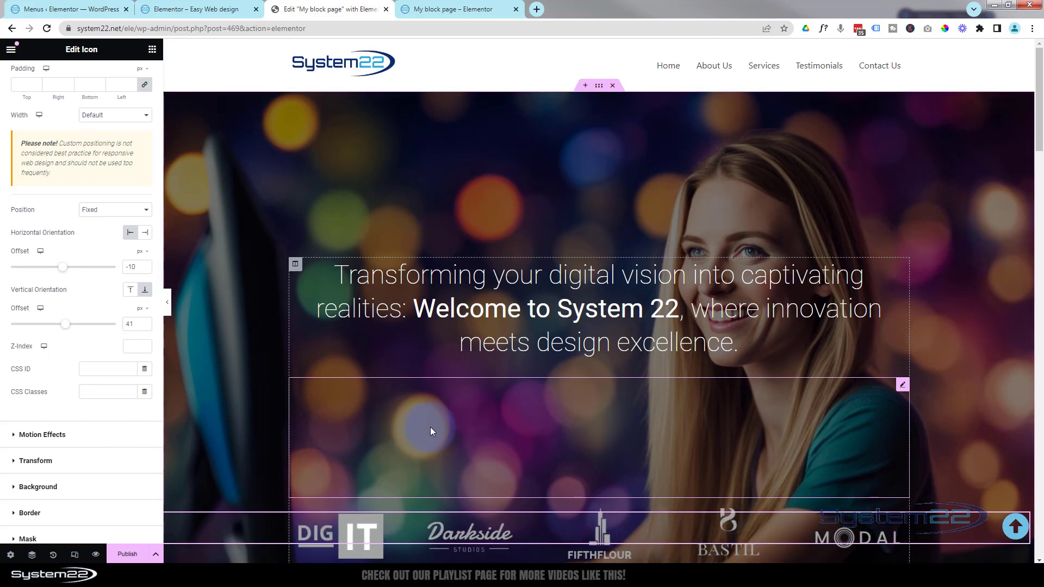
- Set the arrow icon's Z-Index to 9999 and save the page as a draft
click(132, 347)
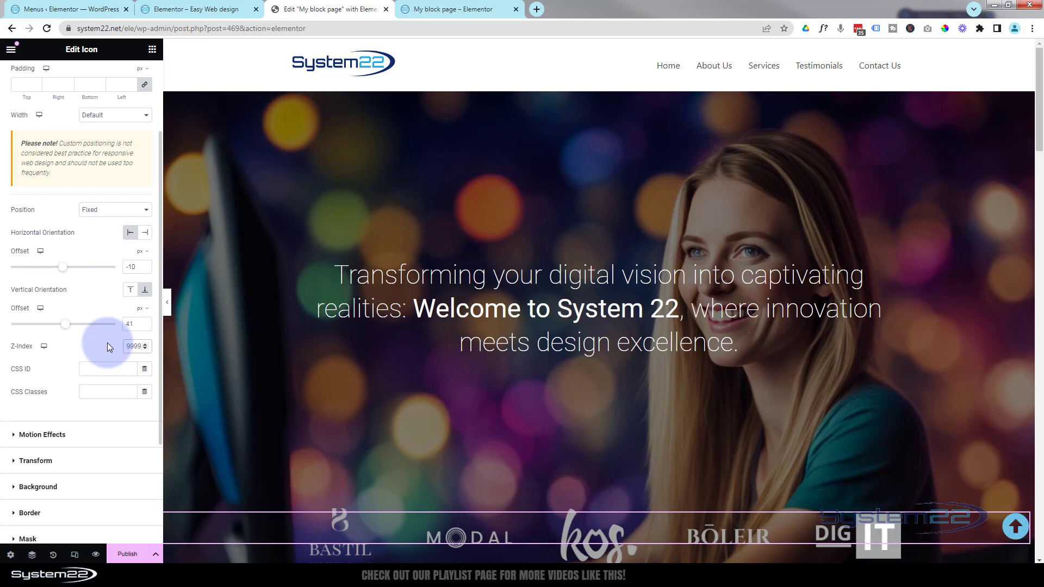
click(156, 554)
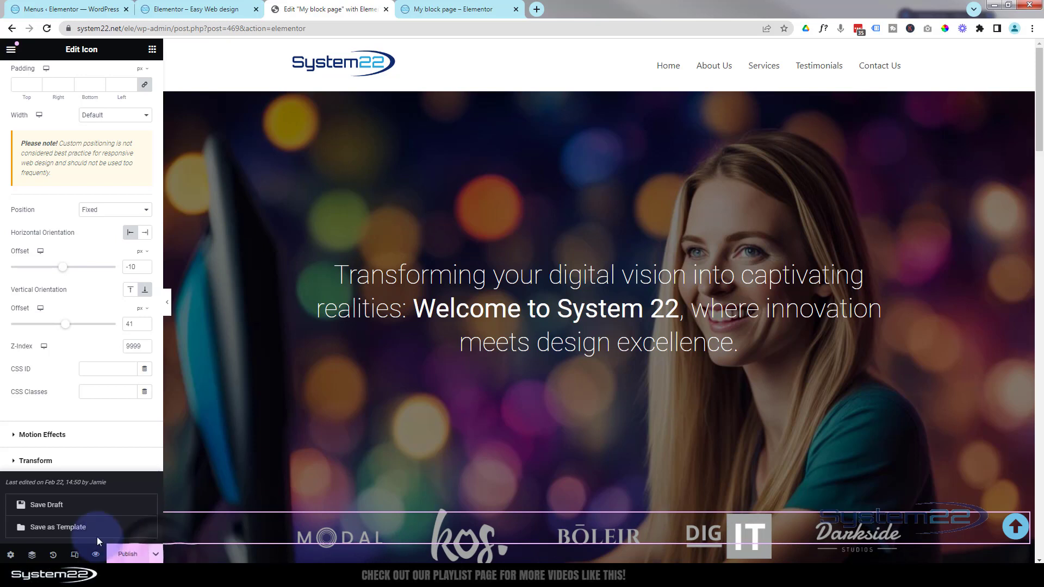
click(43, 506)
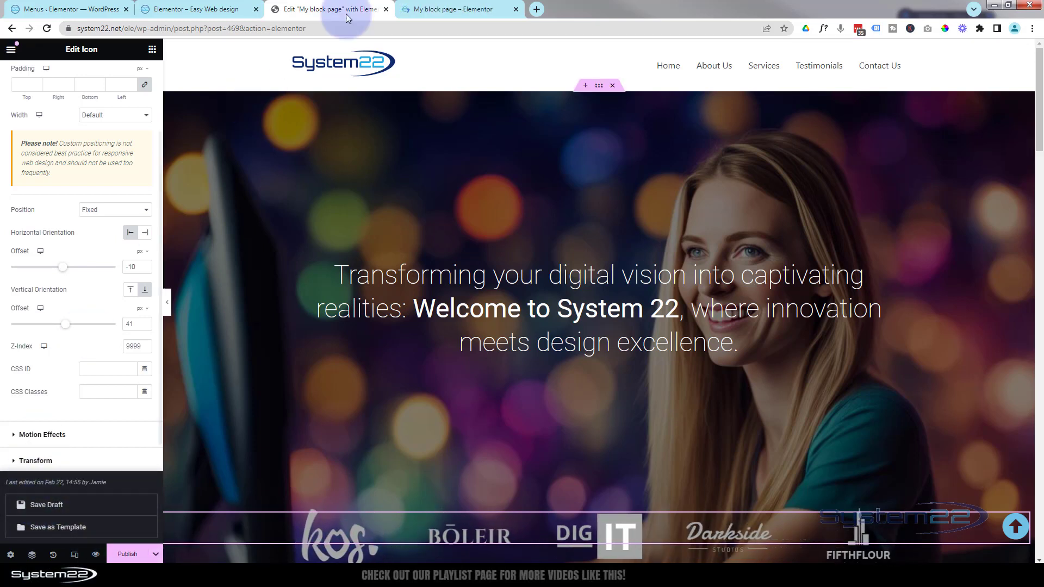
- Test the Reach out menu link and the back-to-top arrow on the page preview
click(467, 10)
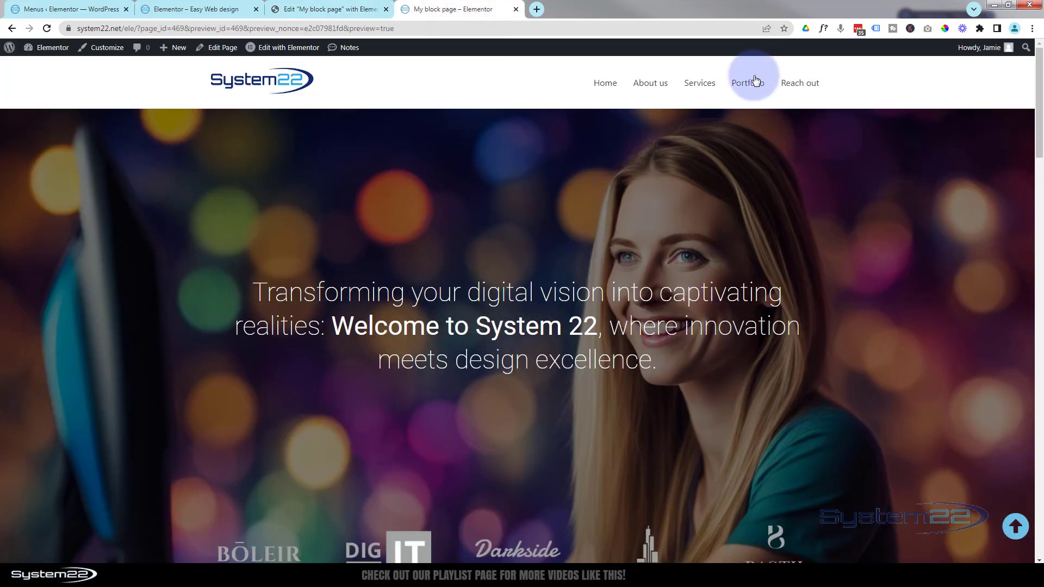
click(805, 87)
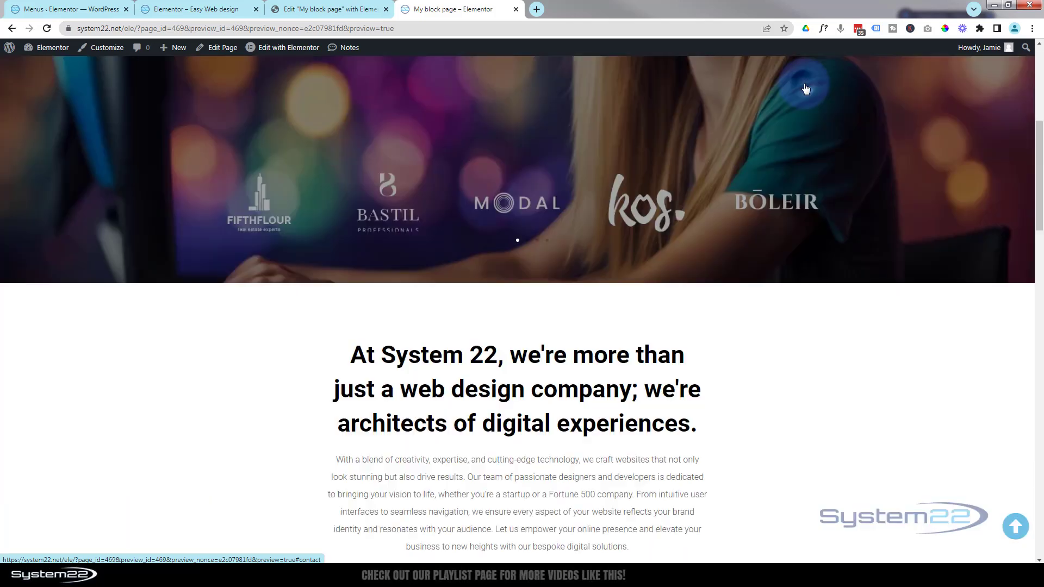
click(896, 547)
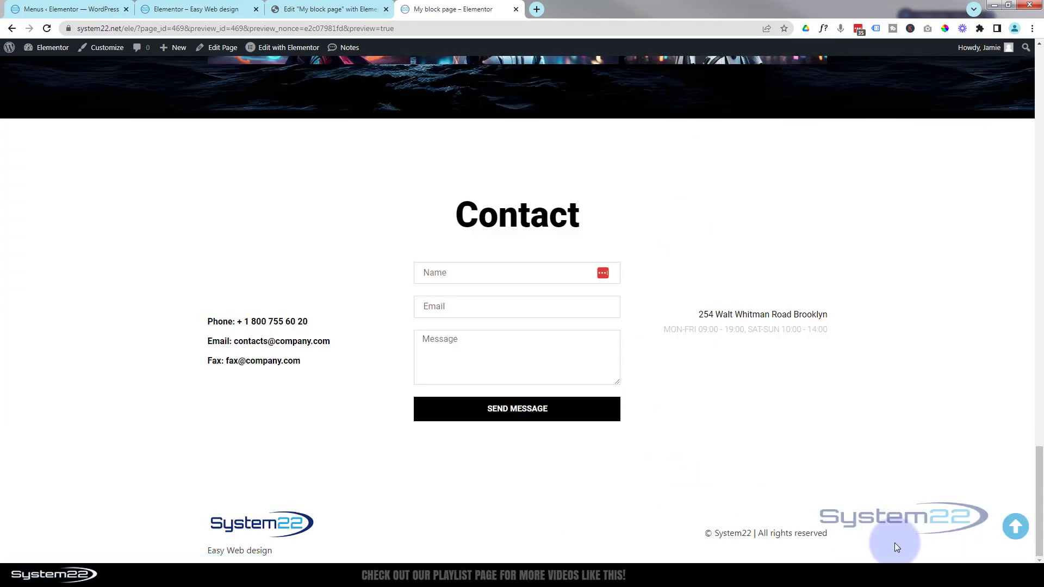
click(1015, 528)
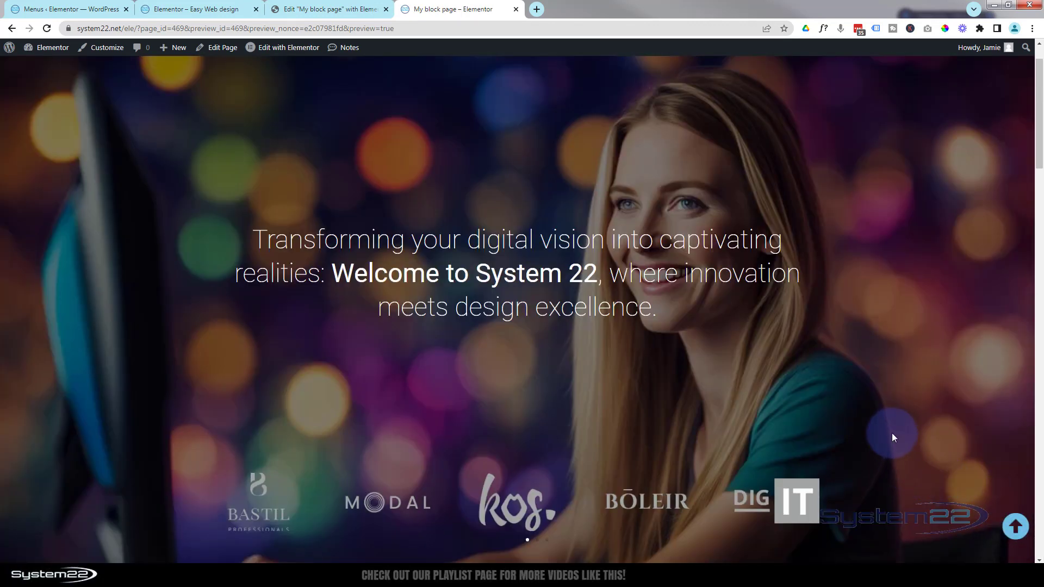
scroll(892, 432, up, 1)
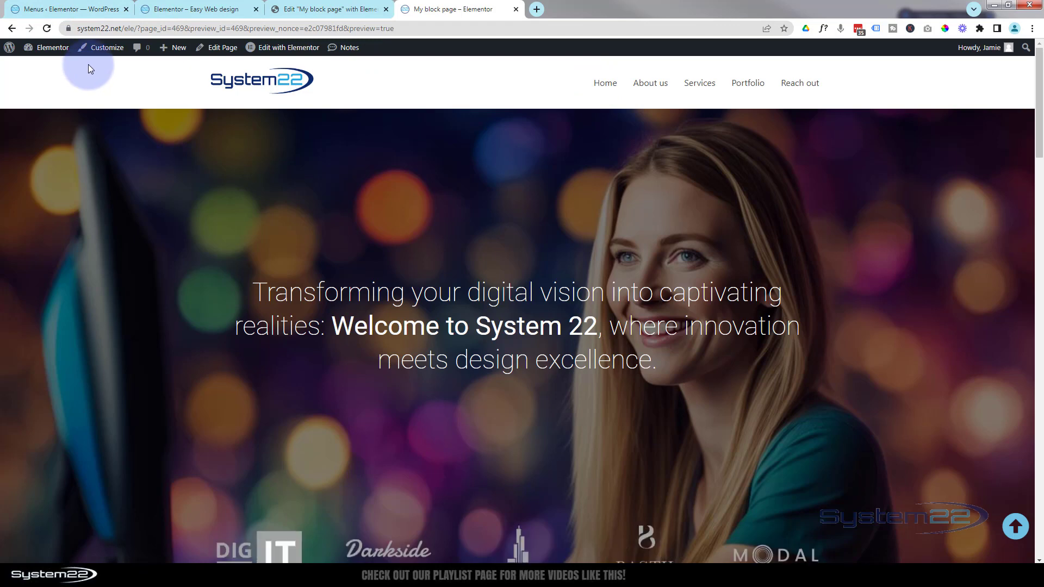
click(325, 9)
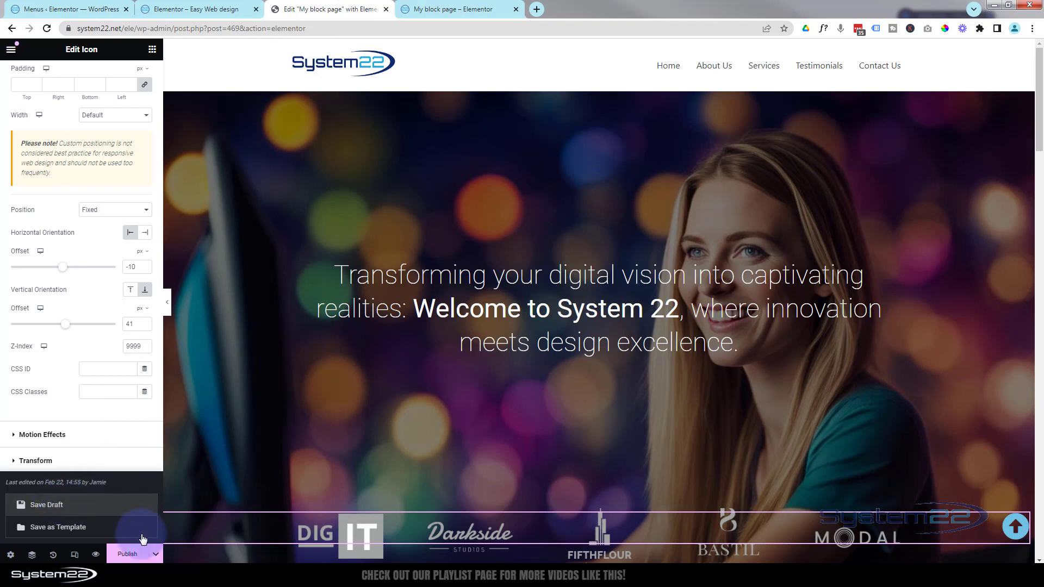
click(125, 554)
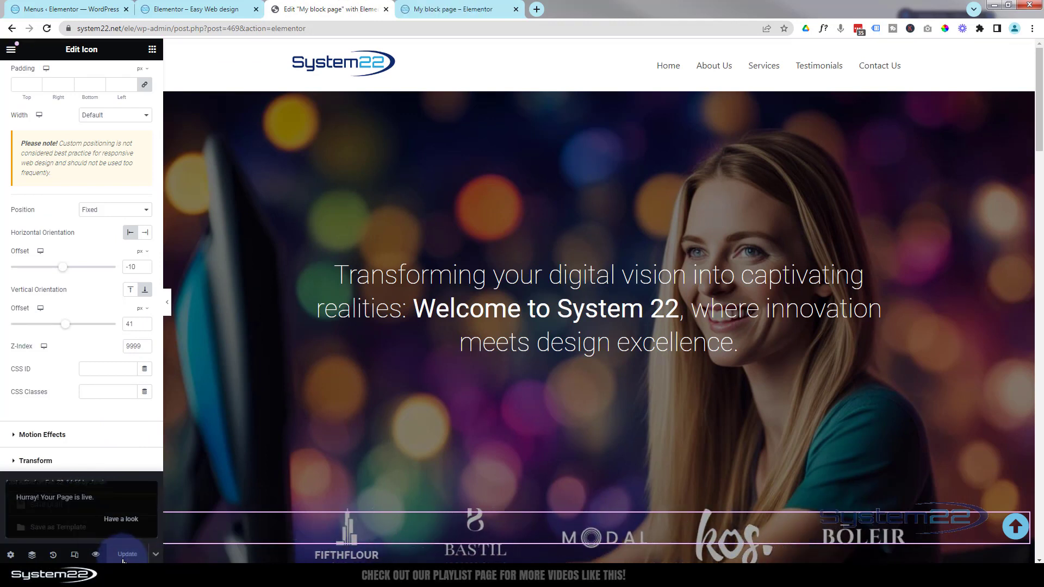
click(461, 11)
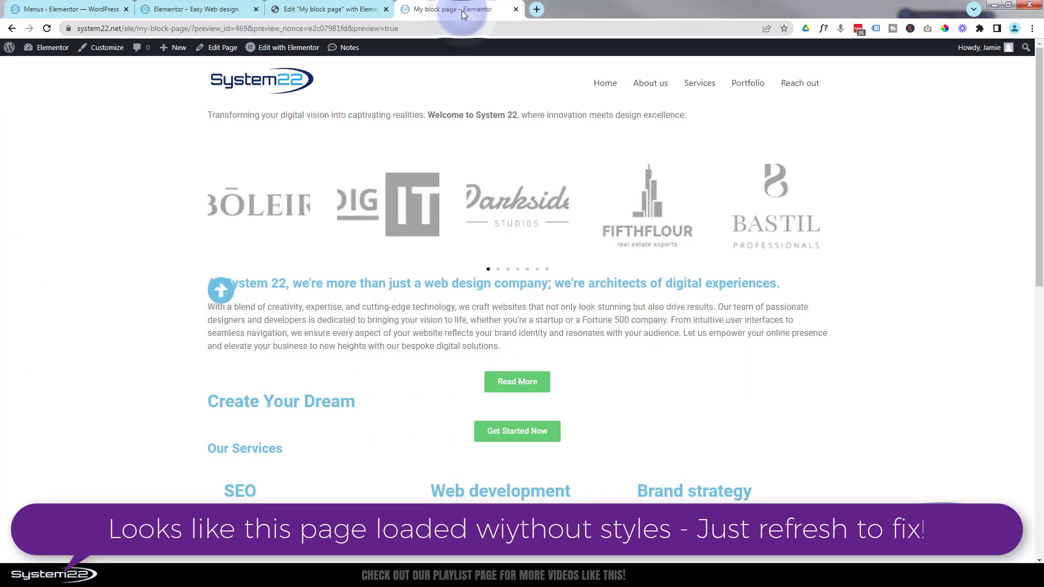
drag(81, 29, 212, 27)
key(ctrl+c)
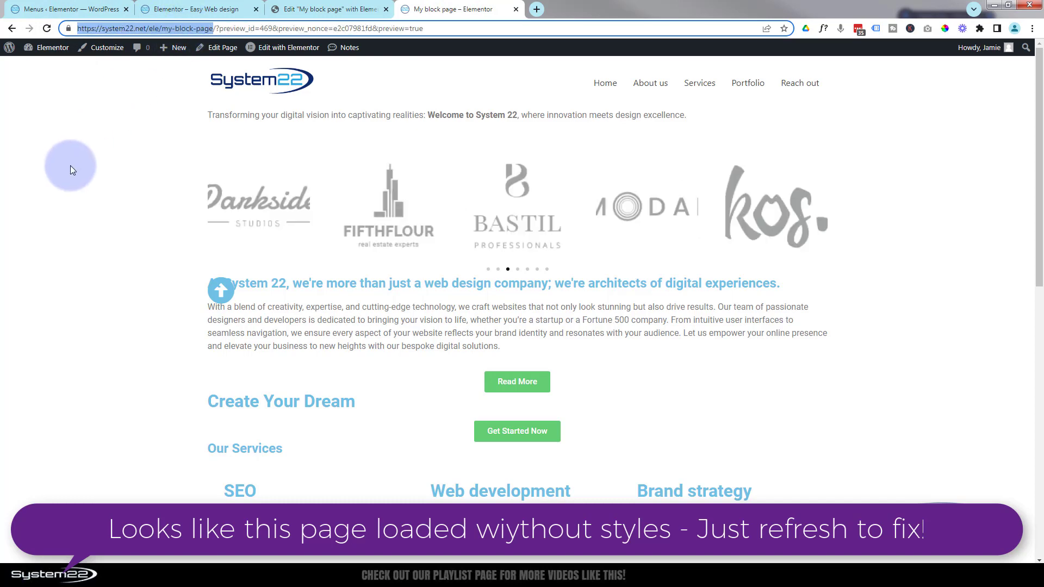
click(79, 9)
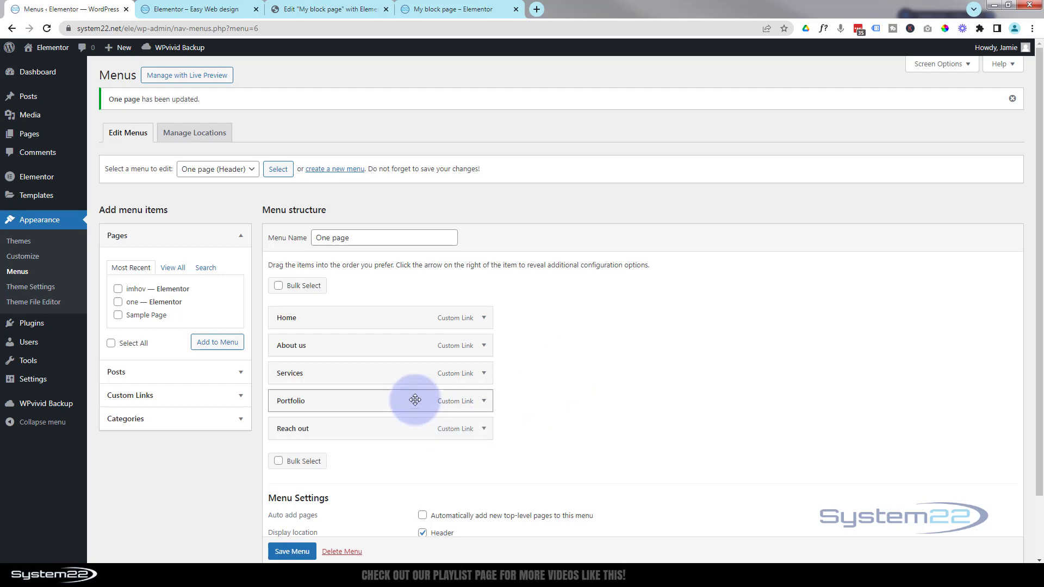
click(484, 402)
scroll(469, 401, down, 1)
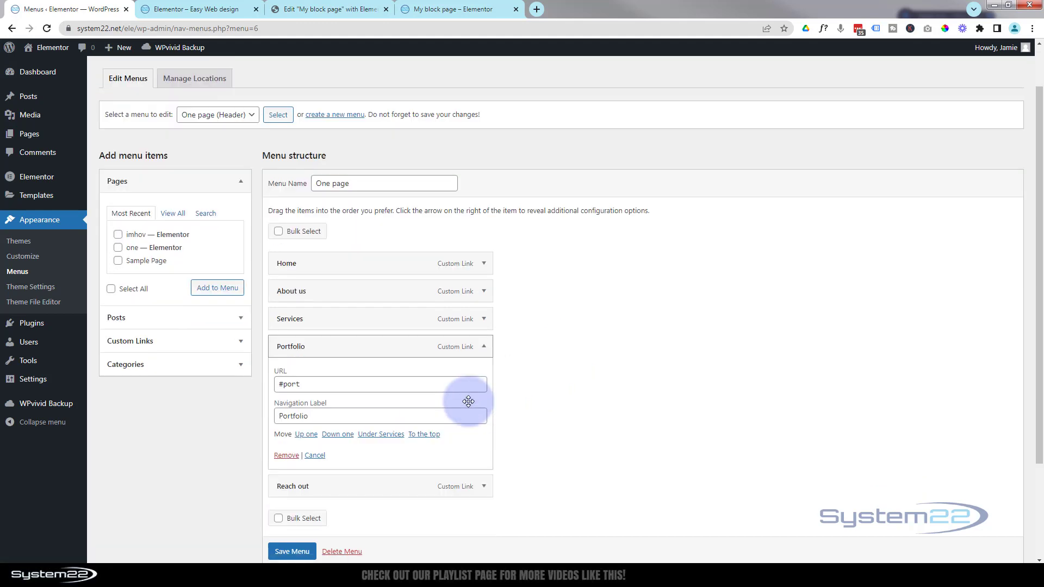
click(279, 383)
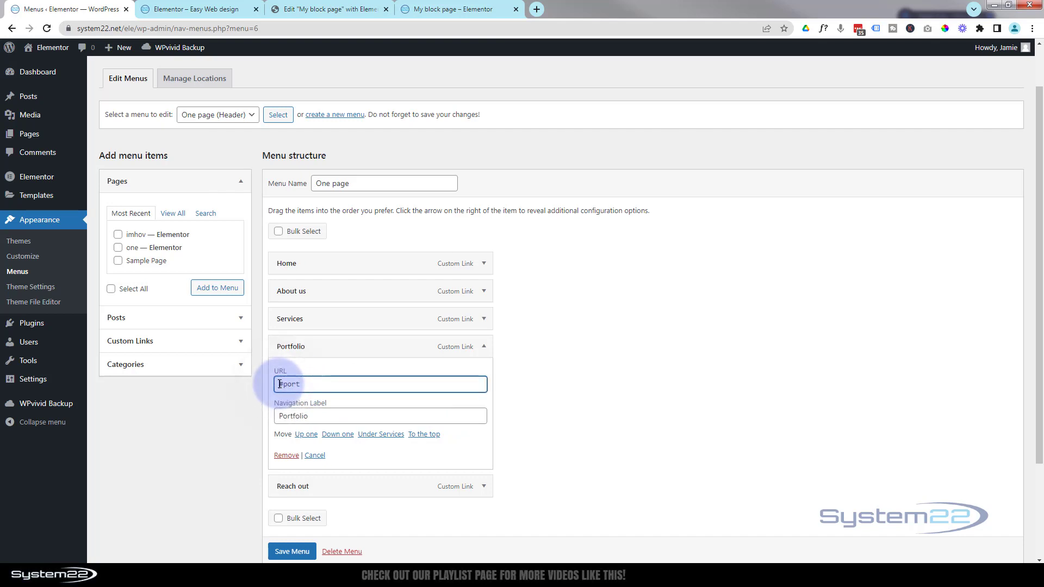
key(ctrl+v)
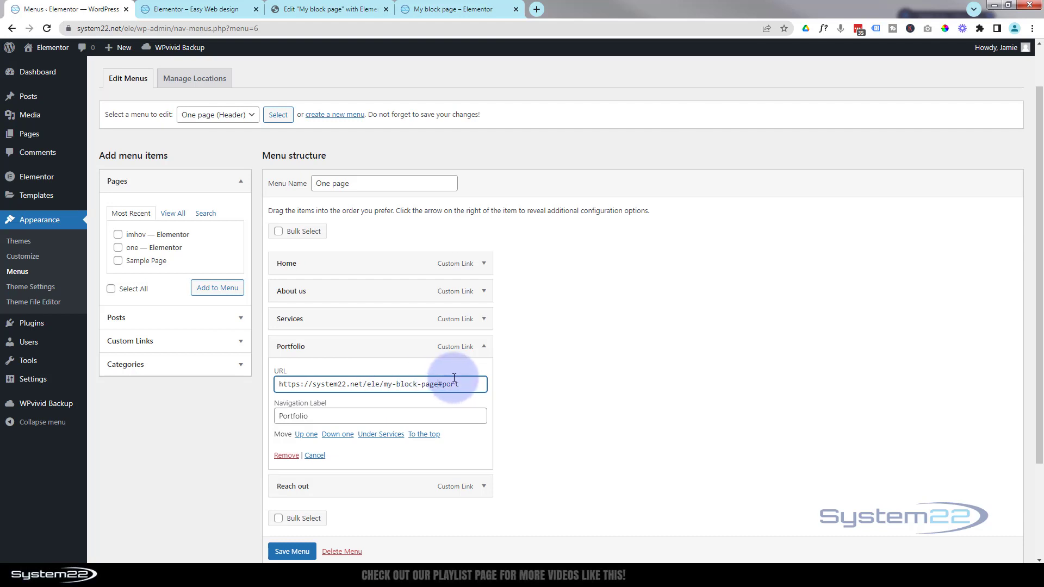
text(/)
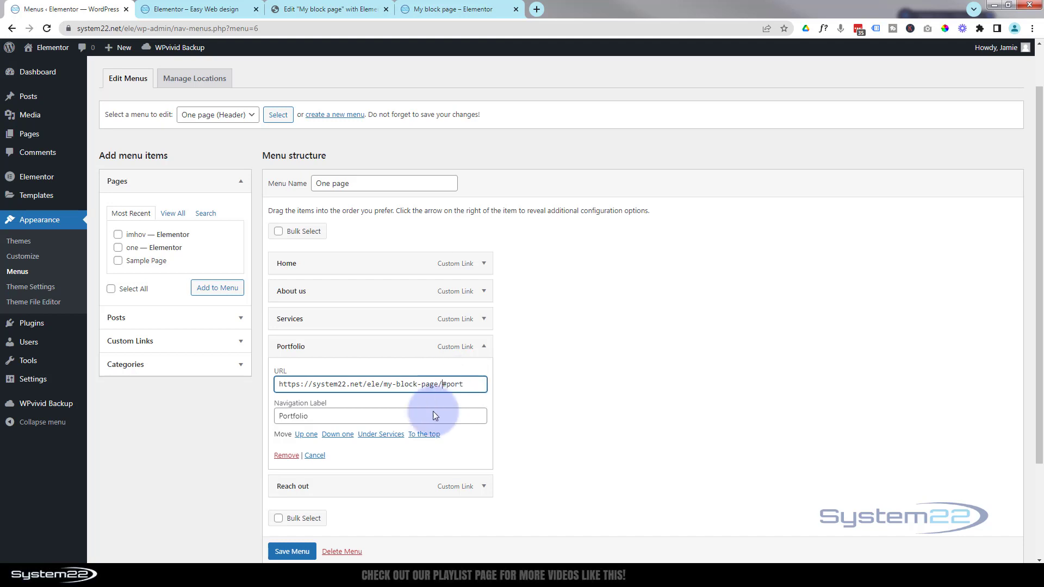
scroll(297, 550, down, 1)
click(293, 551)
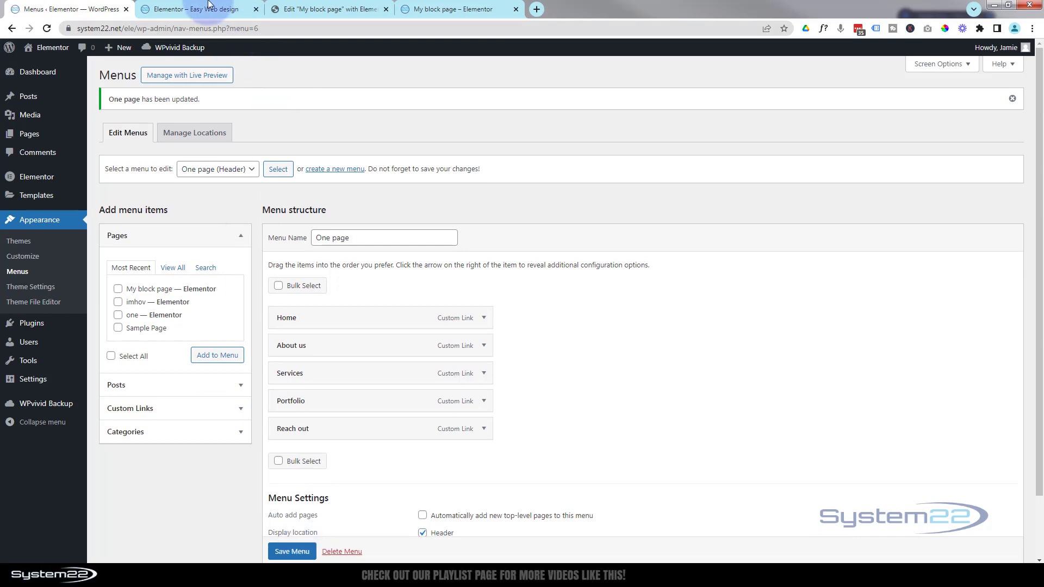
- Test the Portfolio link from the site's home page, followed by the back-to-top arrow
click(180, 9)
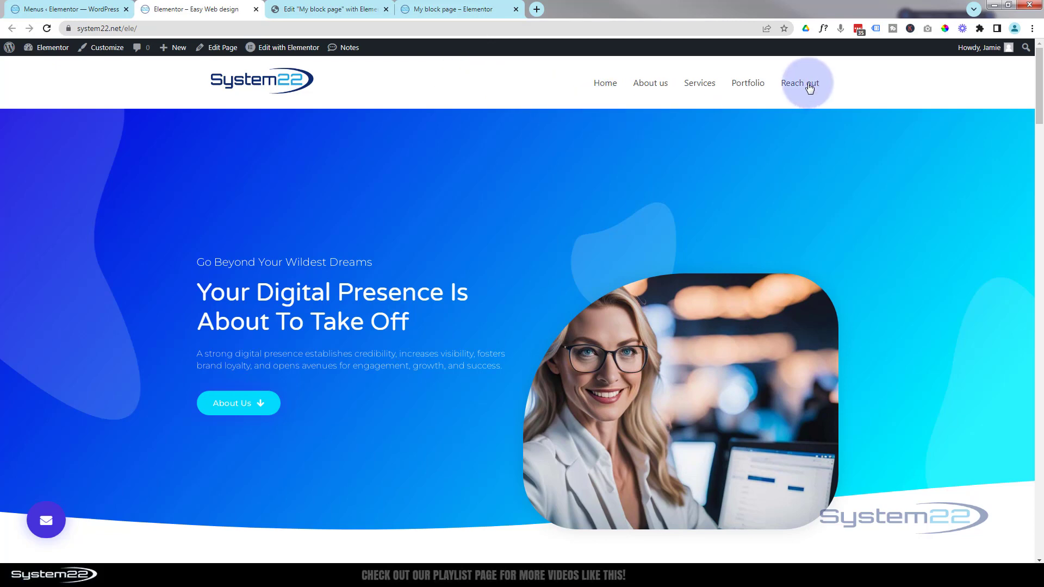
click(749, 84)
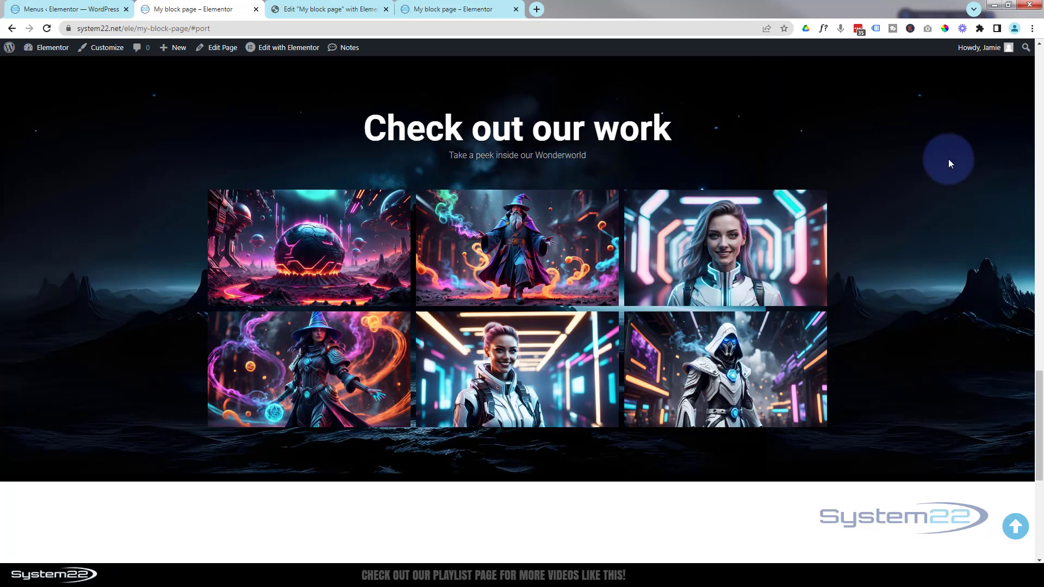
click(1017, 530)
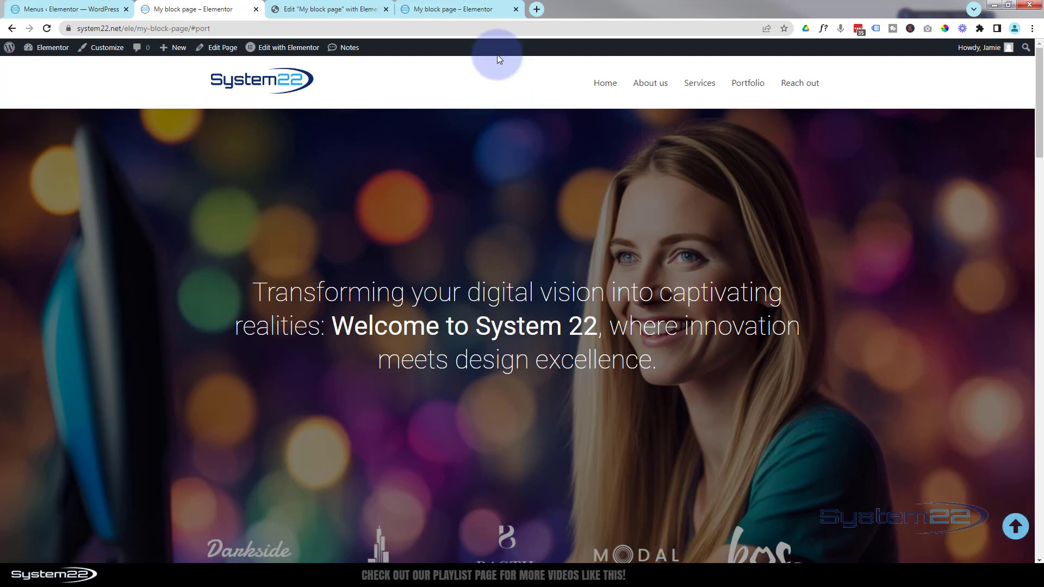
- Shorten the arrow icon's link to # on My block page and update the page
click(82, 9)
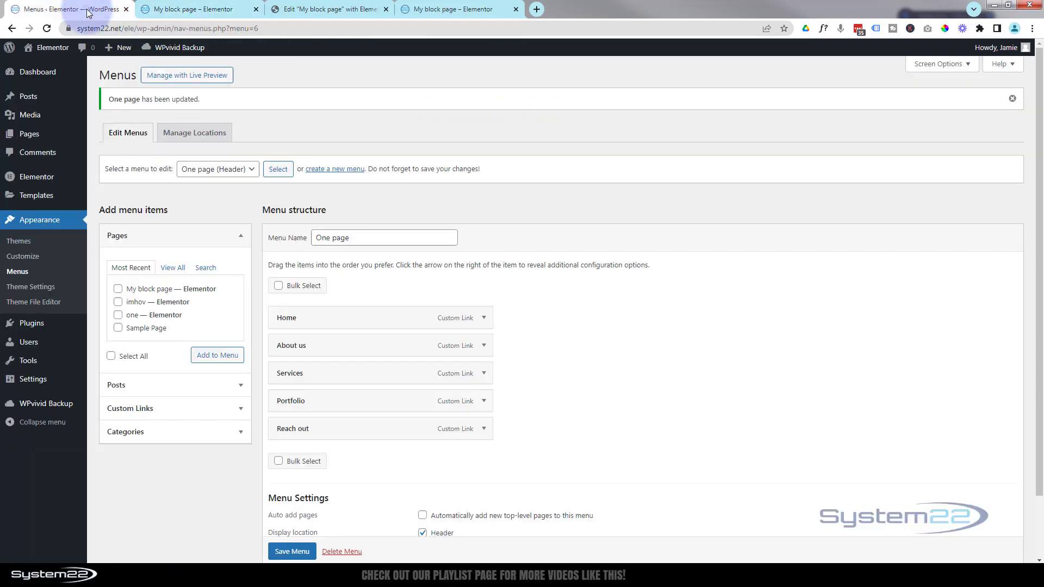
click(318, 12)
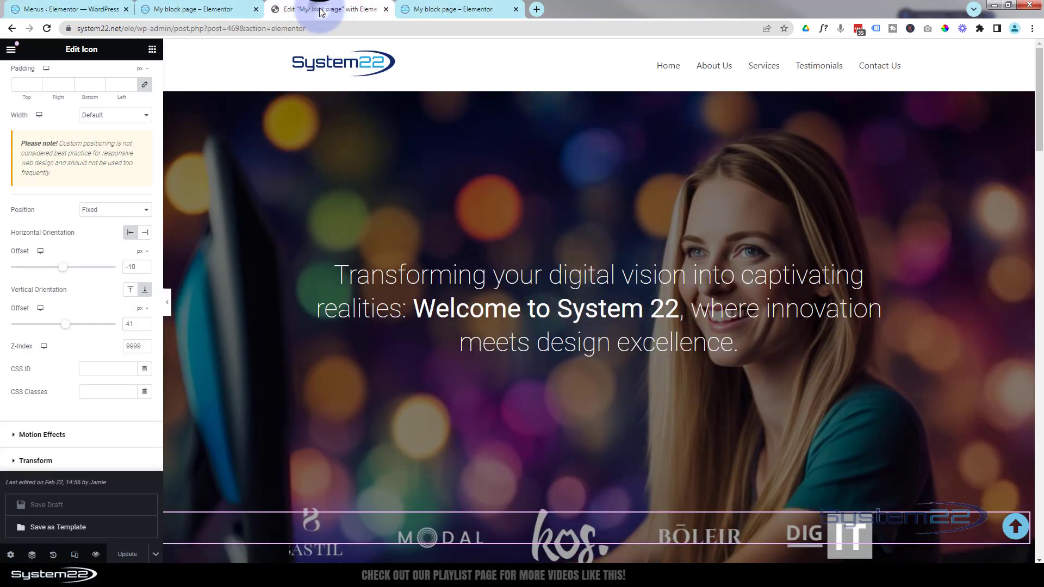
click(1014, 531)
scroll(38, 93, up, 2)
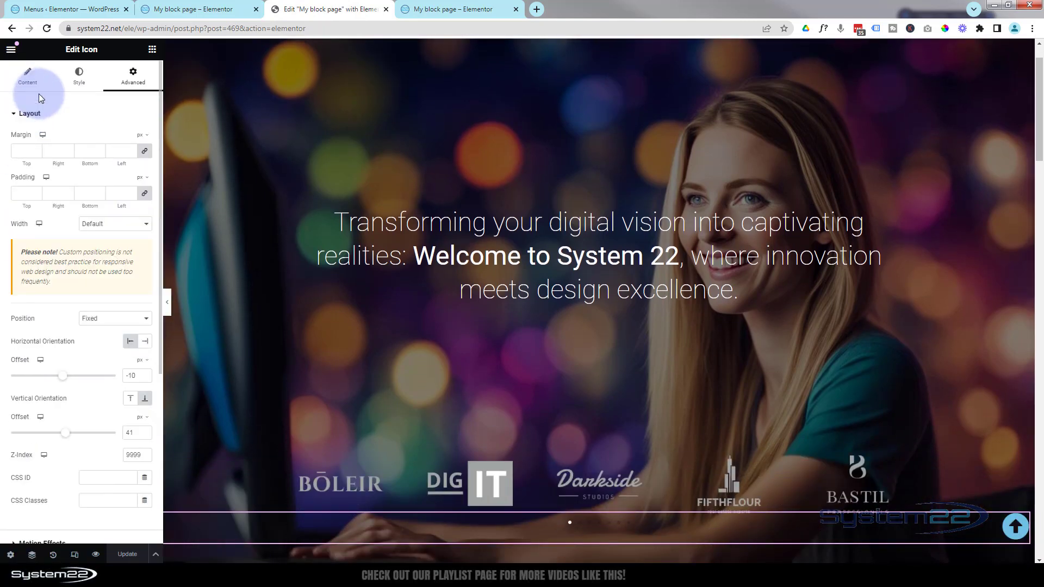
click(29, 77)
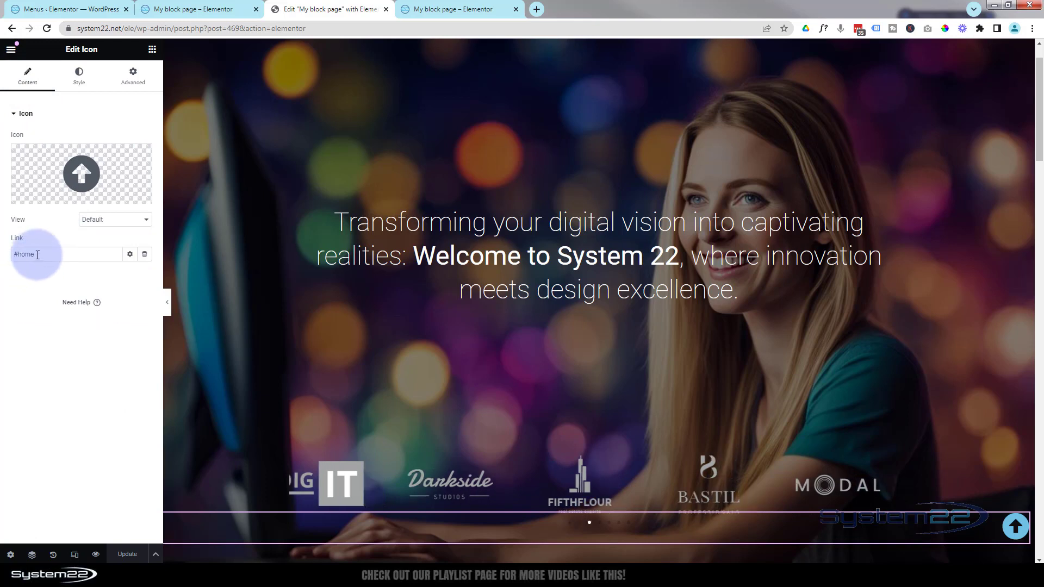
double_click(19, 255)
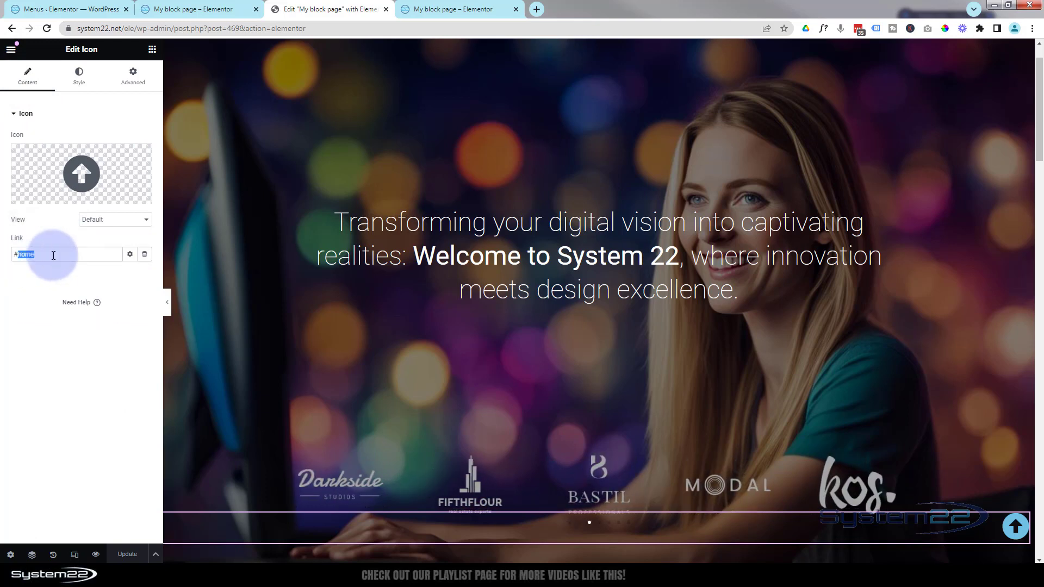
key(BackSpace)
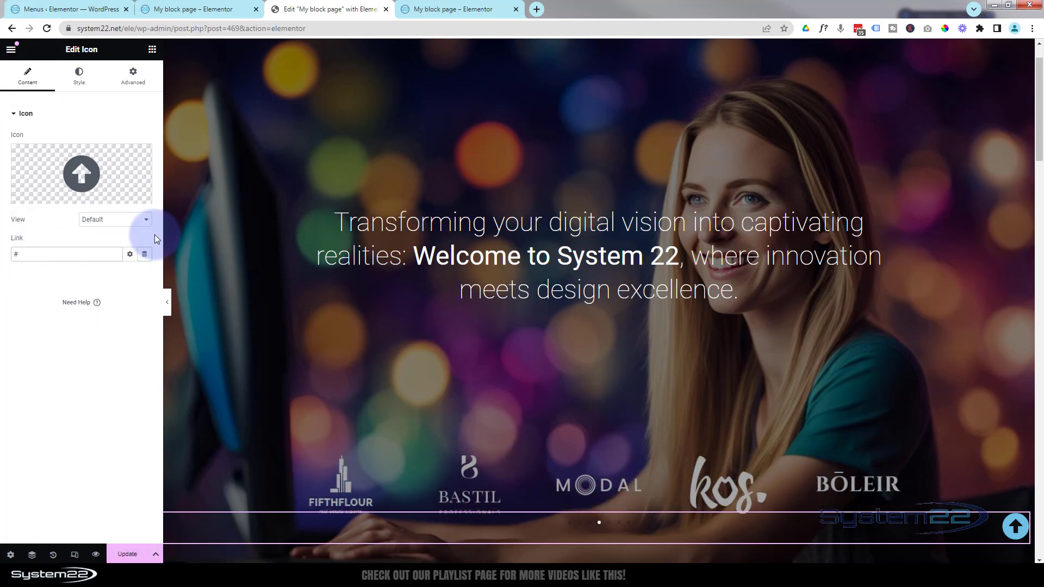
click(134, 555)
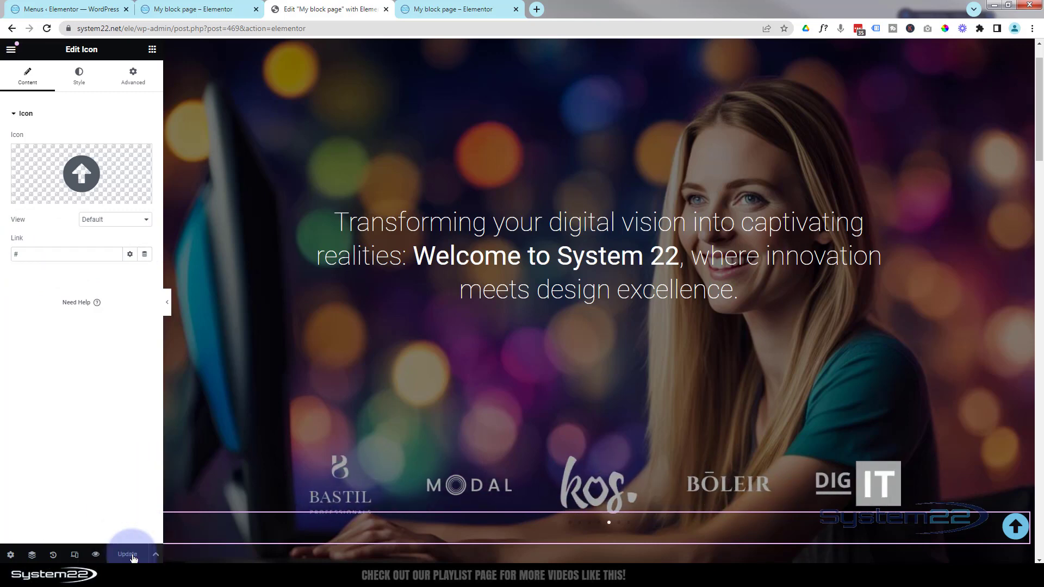
- Test the arrow's # link on the page preview after jumping to the Portfolio section
click(467, 9)
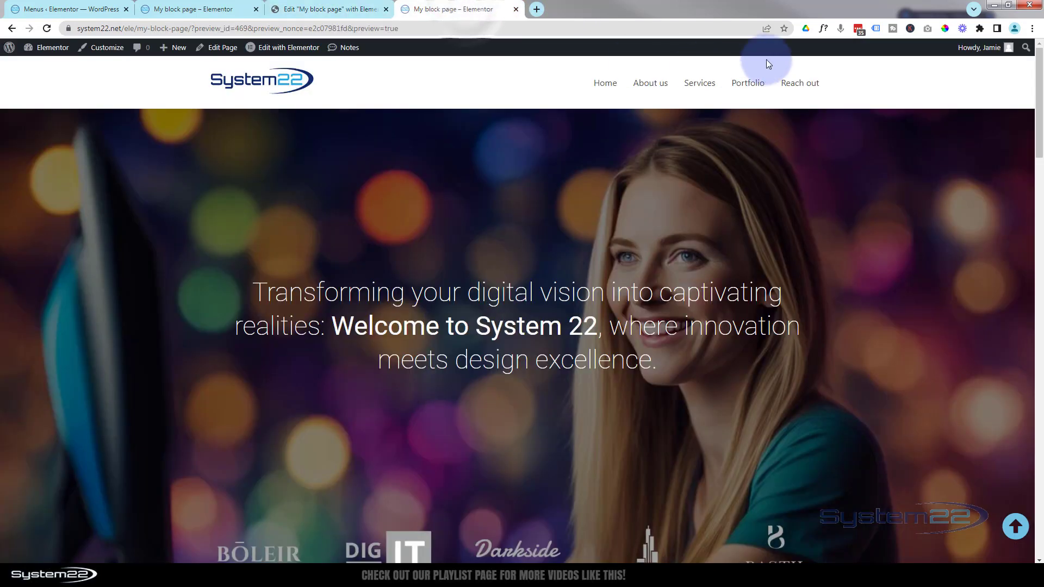
click(754, 89)
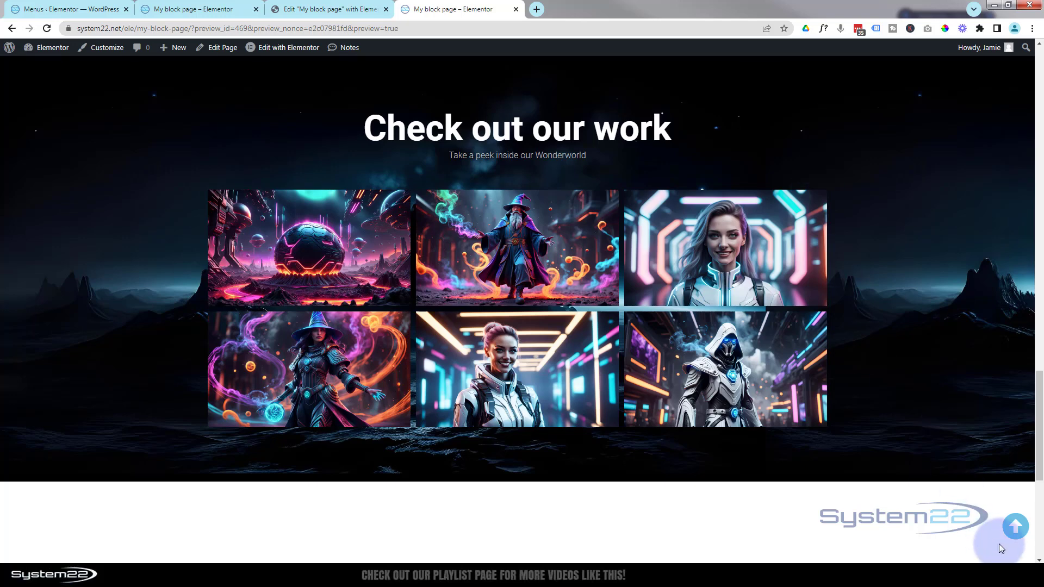
click(1014, 528)
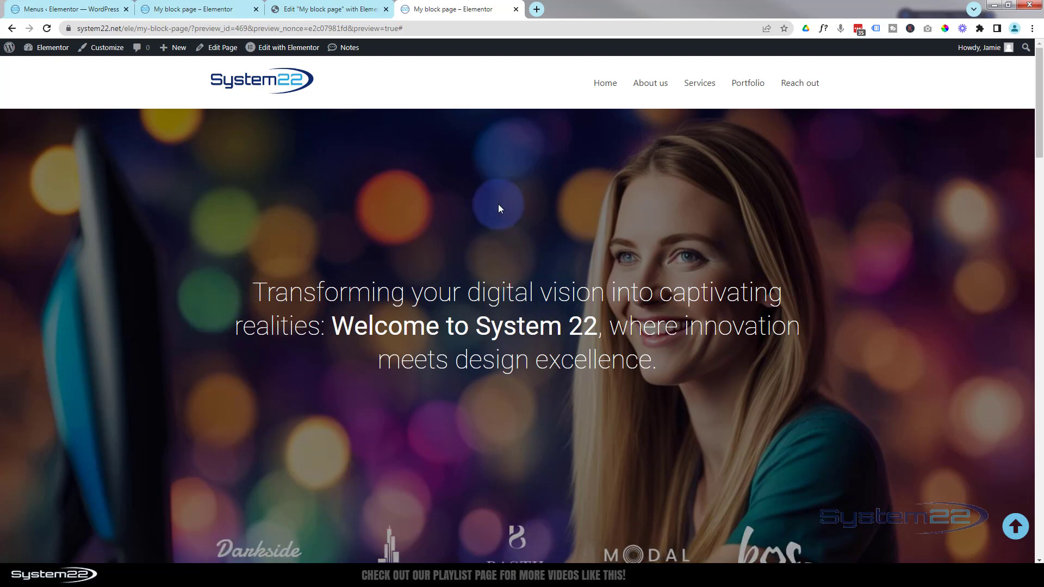
- Test the About us and Services menu links on the page preview, returning from Services with the back-to-top arrow
click(651, 84)
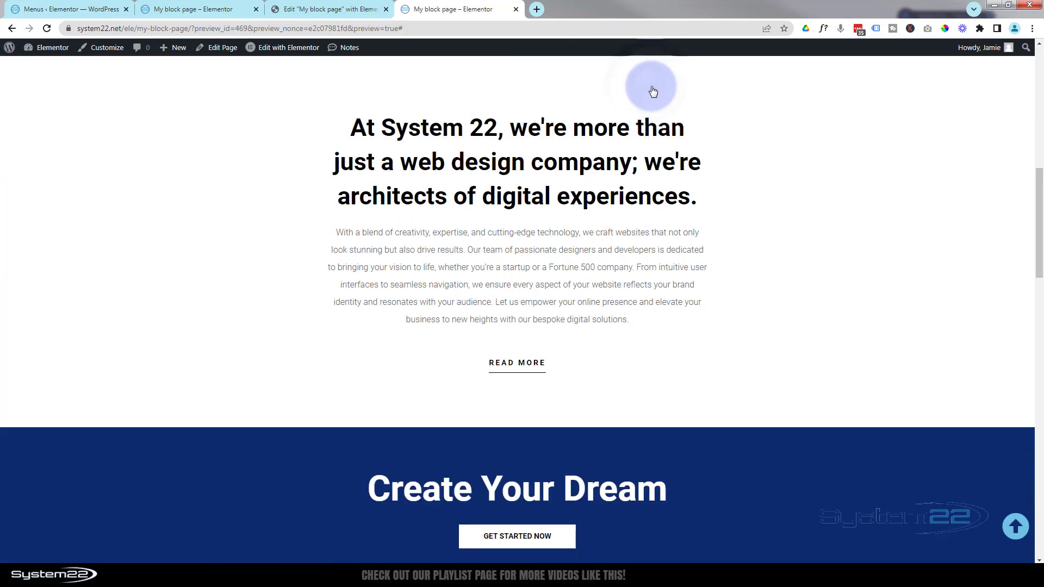
scroll(671, 109, up, 10)
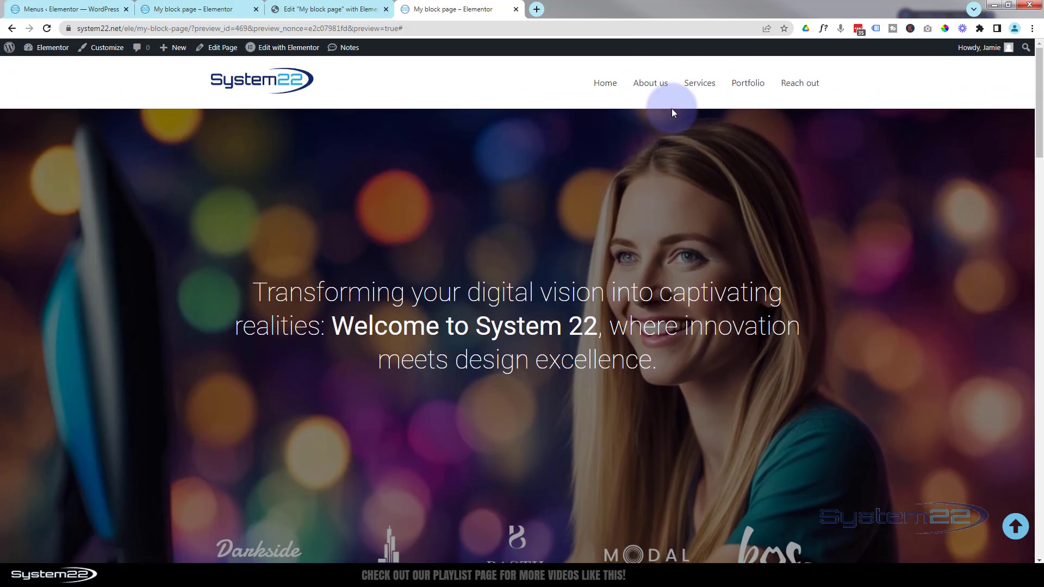
click(696, 83)
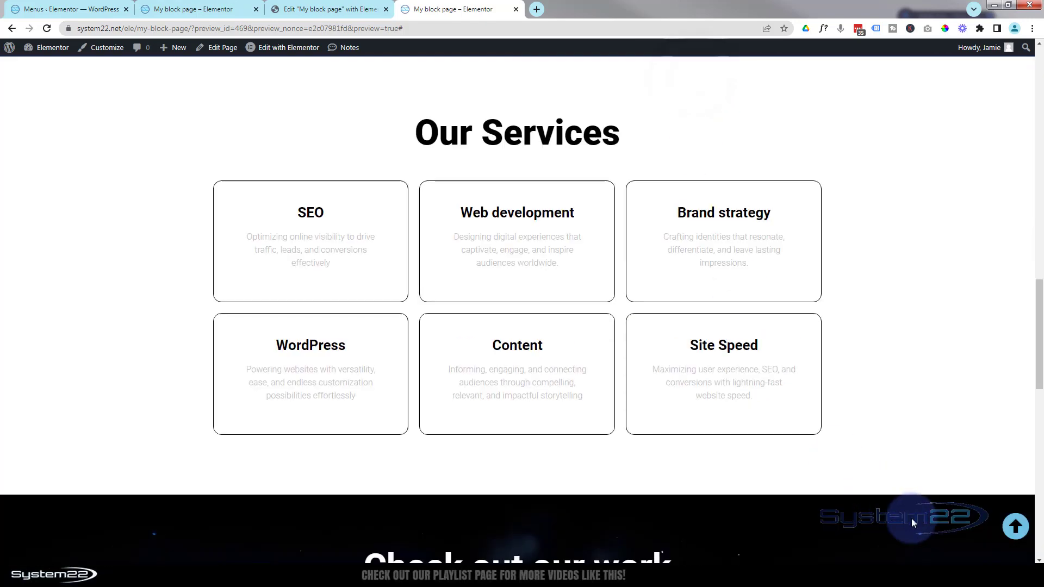
click(1015, 526)
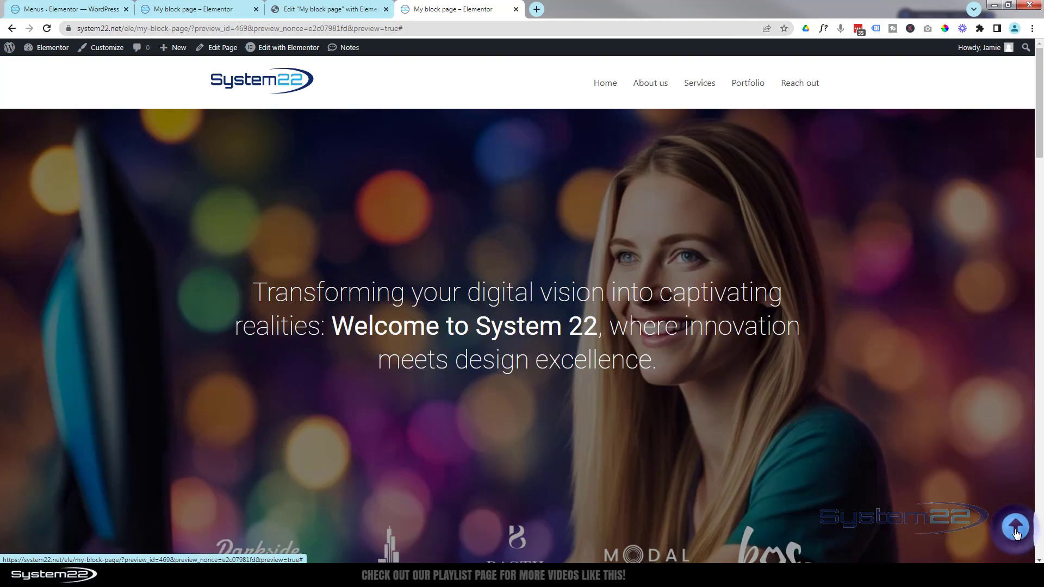
- Test the Portfolio and Reach out menu links, returning from each section with the back-to-top arrow
click(742, 86)
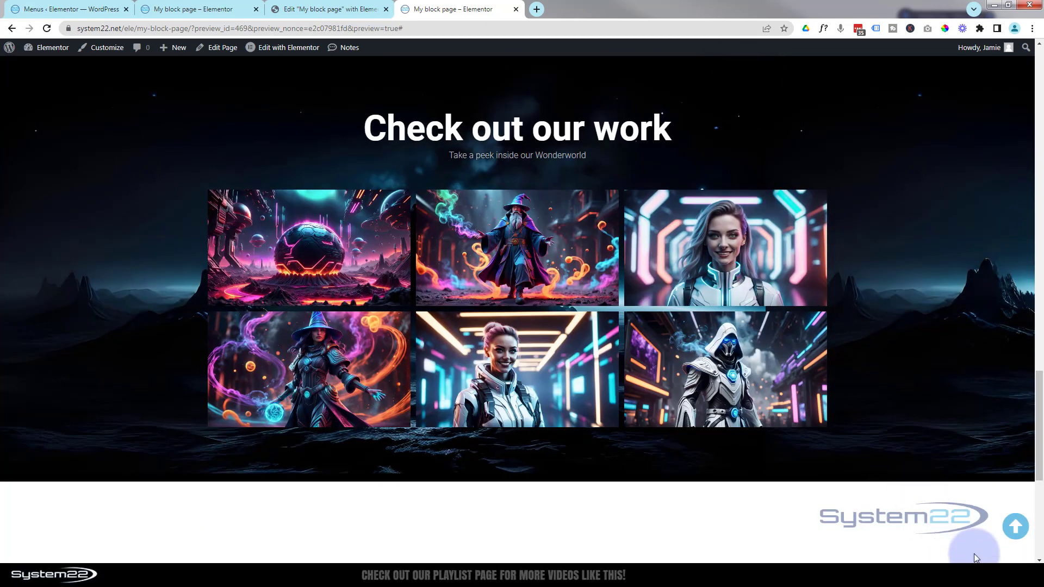
click(1016, 527)
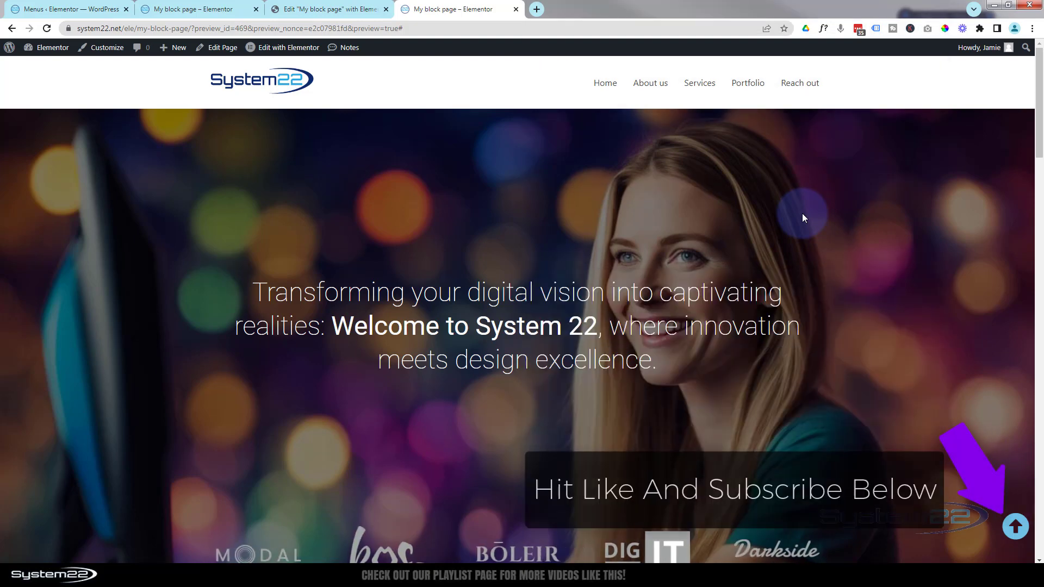
click(794, 85)
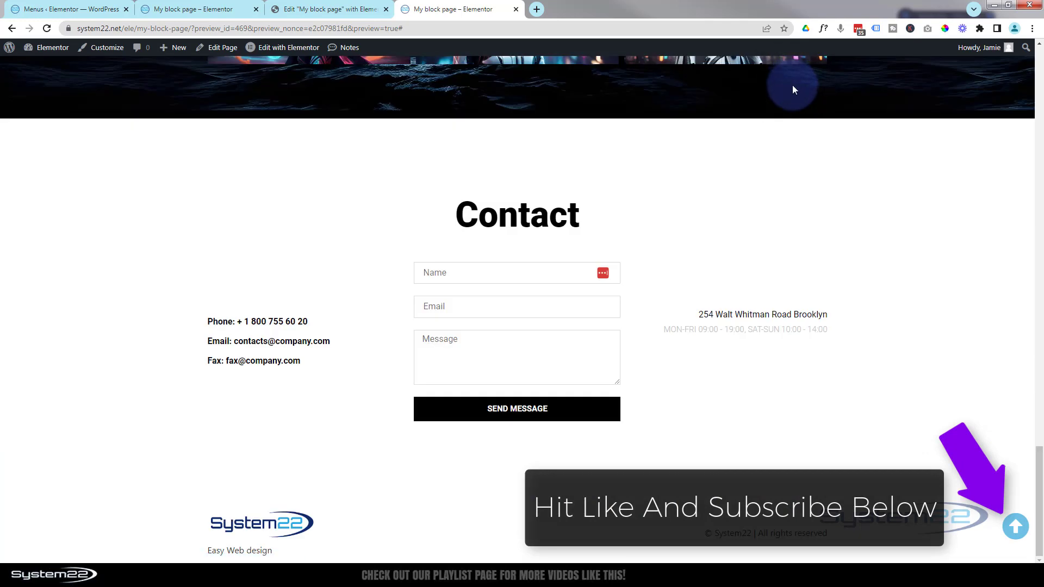
click(1013, 528)
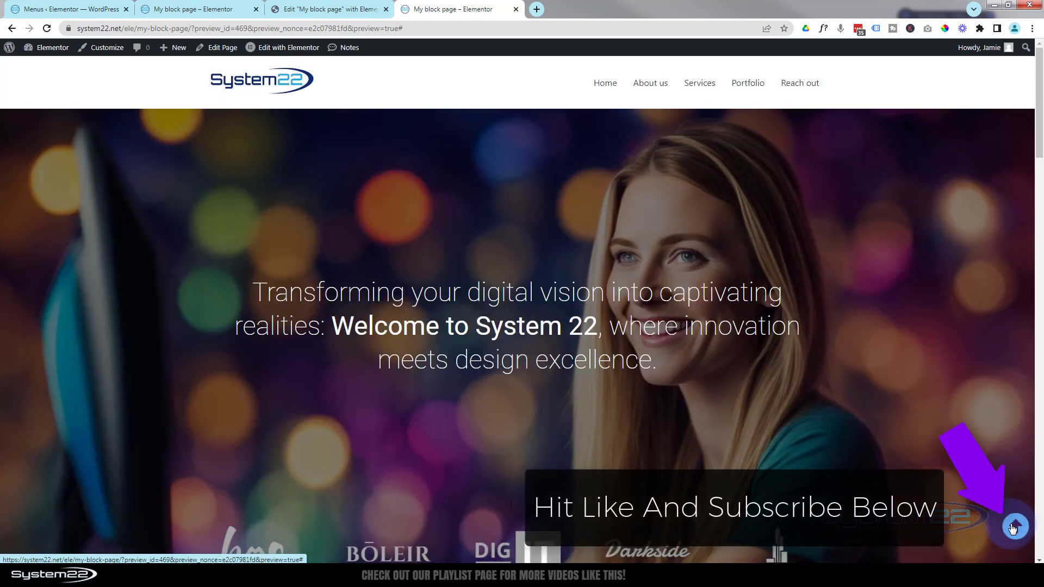